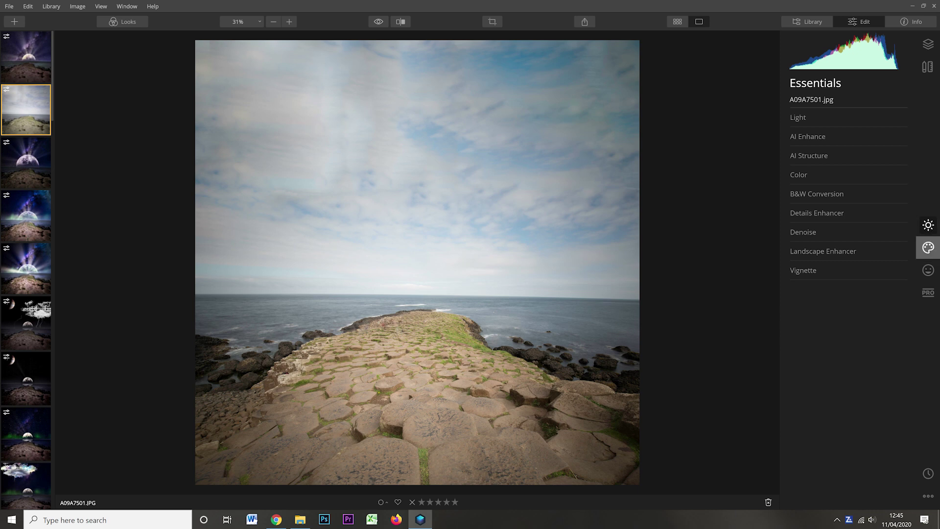
- Try the Blue Sky 1 and Dramatic Sky 4 presets in AI Sky Replacement
{"action": "left_click", "coordinate": [928, 247]}
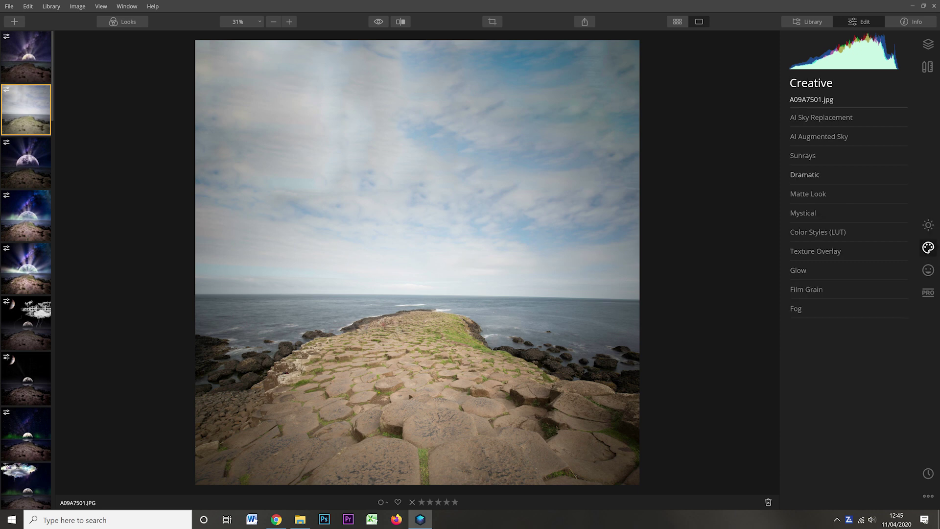
{"action": "left_click", "coordinate": [821, 117]}
{"action": "left_click", "coordinate": [849, 138]}
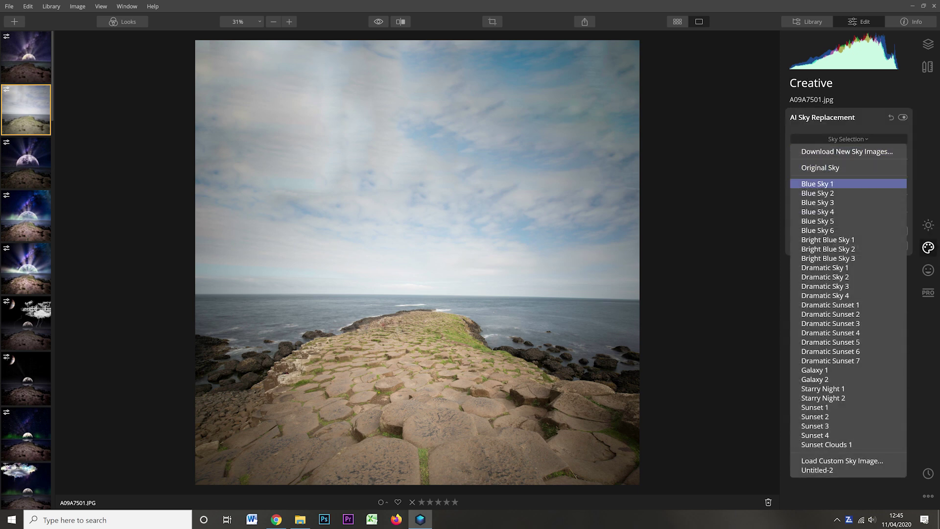
{"action": "left_click", "coordinate": [832, 182]}
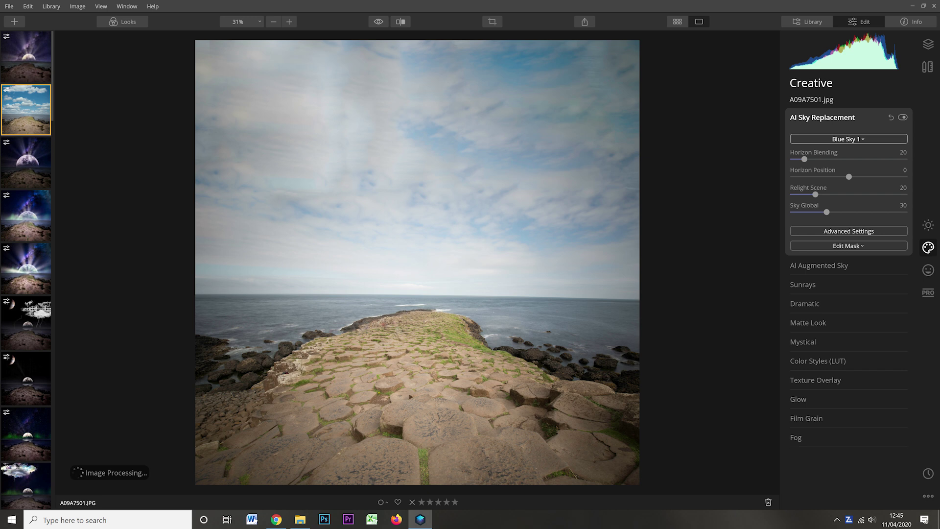
{"action": "left_click", "coordinate": [849, 139]}
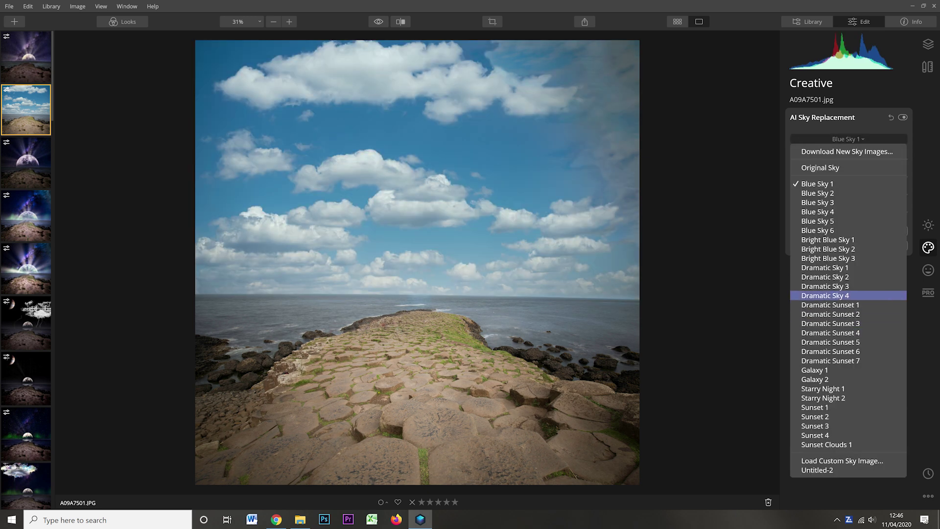
{"action": "left_click", "coordinate": [825, 295]}
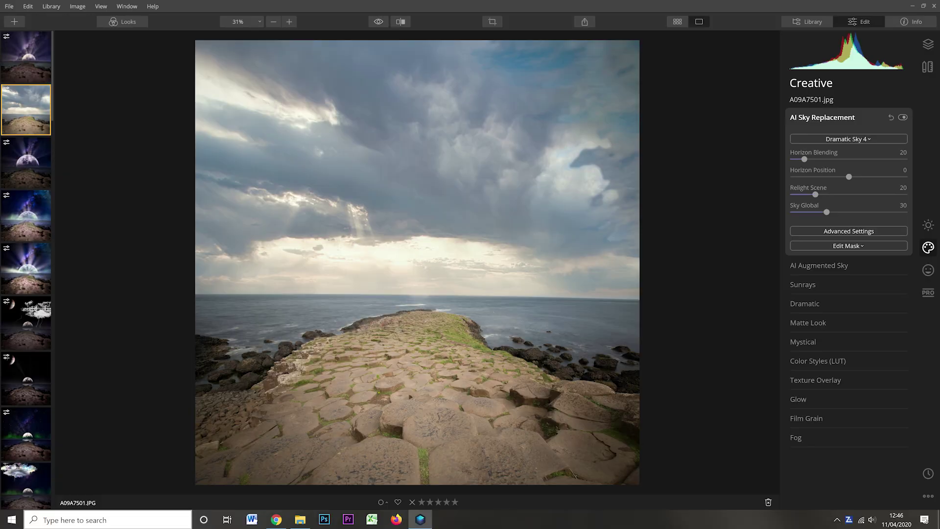
- Switch to Paint and enlarge the blank canvas to about 7452 × 3382 px
{"action": "key", "text": "super+s"}
{"action": "type", "text": "paint"}
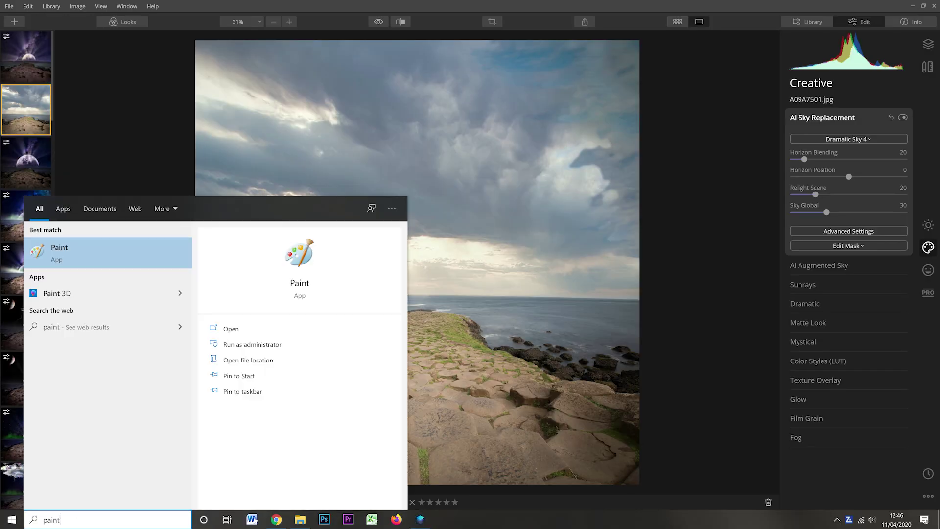
{"action": "key", "text": "Return"}
{"action": "scroll", "coordinate": [283, 231], "scroll_direction": "down", "scroll_amount": 1}
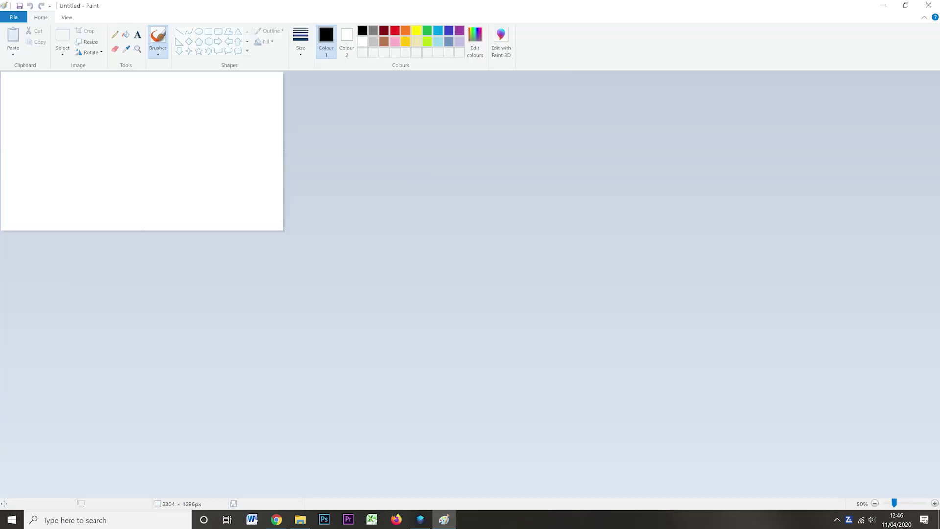
{"action": "left_click_drag", "start_coordinate": [284, 230], "coordinate": [913, 486]}
- Fill the whole canvas with black and save the image under the name black
{"action": "left_click", "coordinate": [127, 35]}
{"action": "left_click", "coordinate": [294, 147]}
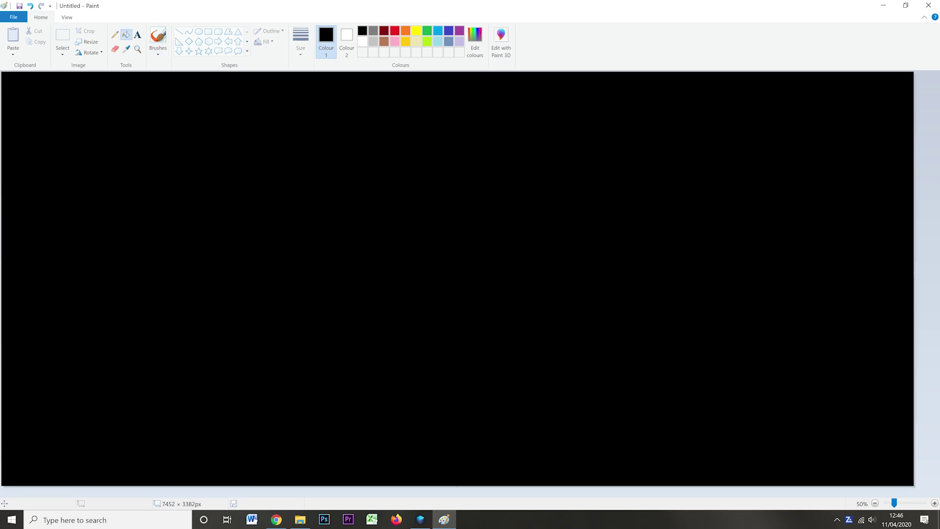
{"action": "left_click", "coordinate": [14, 17]}
{"action": "left_click", "coordinate": [146, 80]}
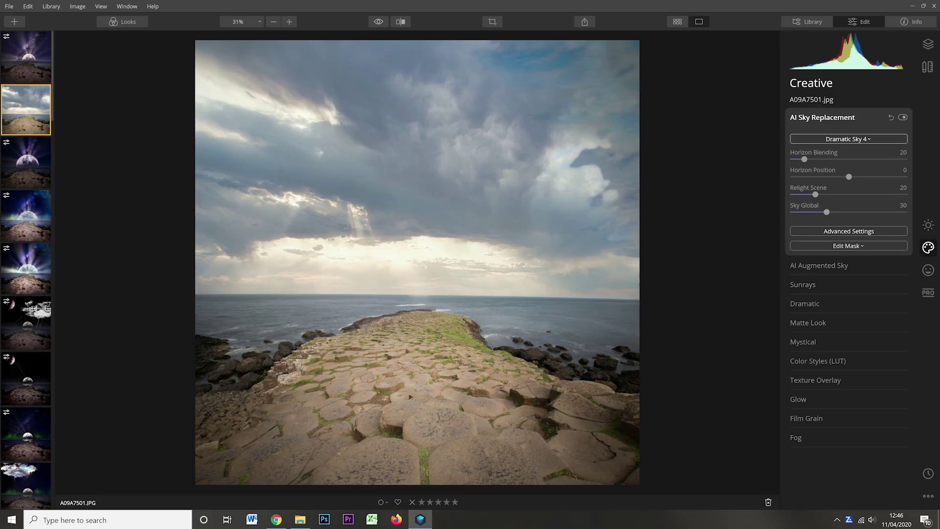
- Switch back to Luminar and load the black image as the custom sky in AI Sky Replacement
{"action": "left_click", "coordinate": [849, 139]}
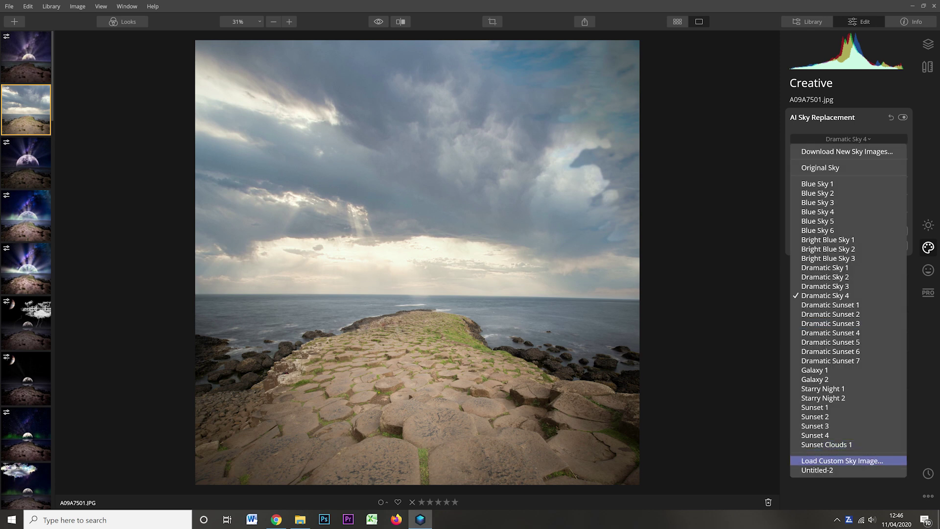
{"action": "left_click", "coordinate": [842, 461]}
{"action": "double_click", "coordinate": [168, 73]}
{"action": "left_click", "coordinate": [168, 73]}
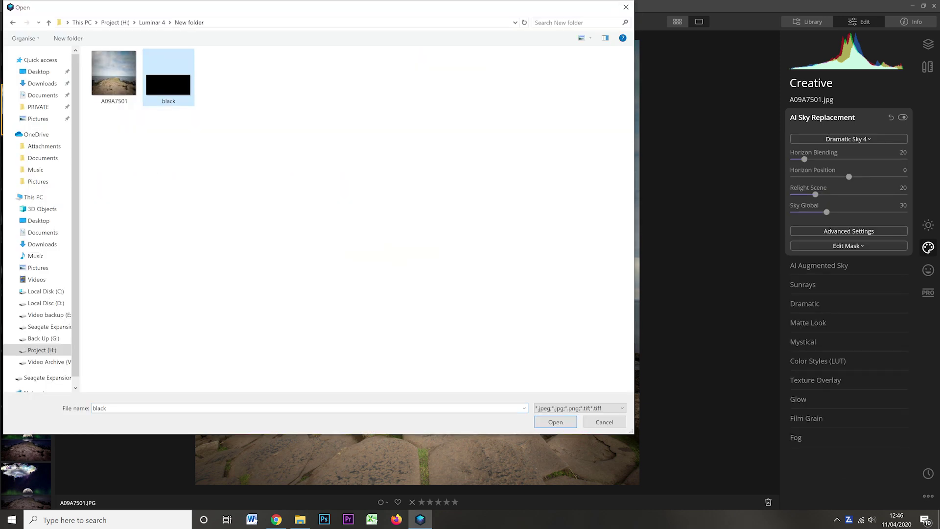
{"action": "double_click", "coordinate": [168, 74]}
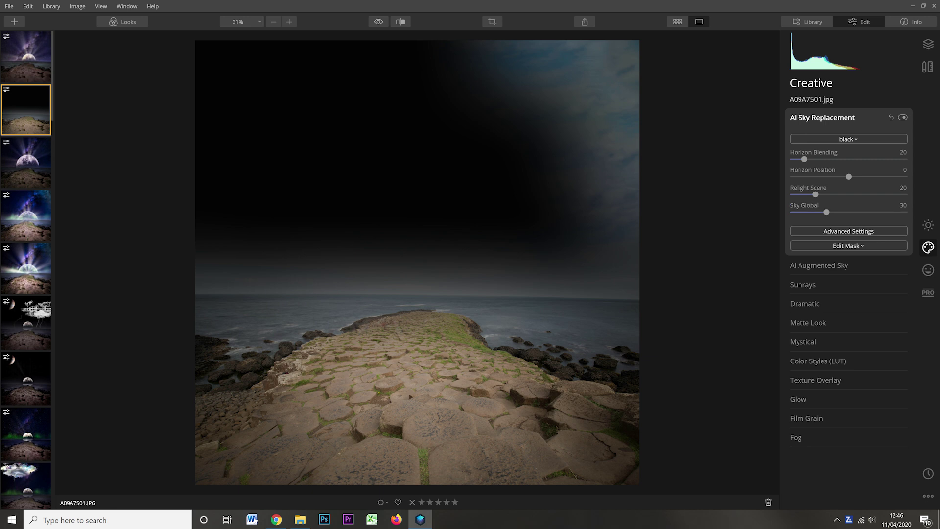
- Set the replaced sky's Sky Global to 100, Close Gaps to 50 and Sky Local to 200, and reduce Horizon Position slightly
{"action": "left_click", "coordinate": [849, 231]}
{"action": "left_click_drag", "start_coordinate": [827, 212], "coordinate": [897, 212]}
{"action": "left_click_drag", "start_coordinate": [859, 251], "coordinate": [899, 251]}
{"action": "left_click_drag", "start_coordinate": [897, 212], "coordinate": [905, 212]}
{"action": "left_click_drag", "start_coordinate": [899, 251], "coordinate": [904, 251]}
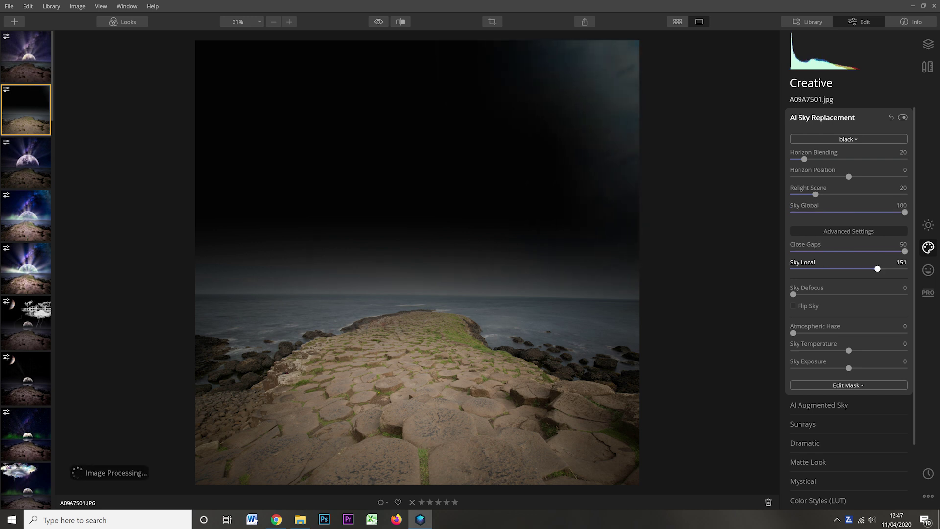
{"action": "left_click_drag", "start_coordinate": [877, 269], "coordinate": [904, 268]}
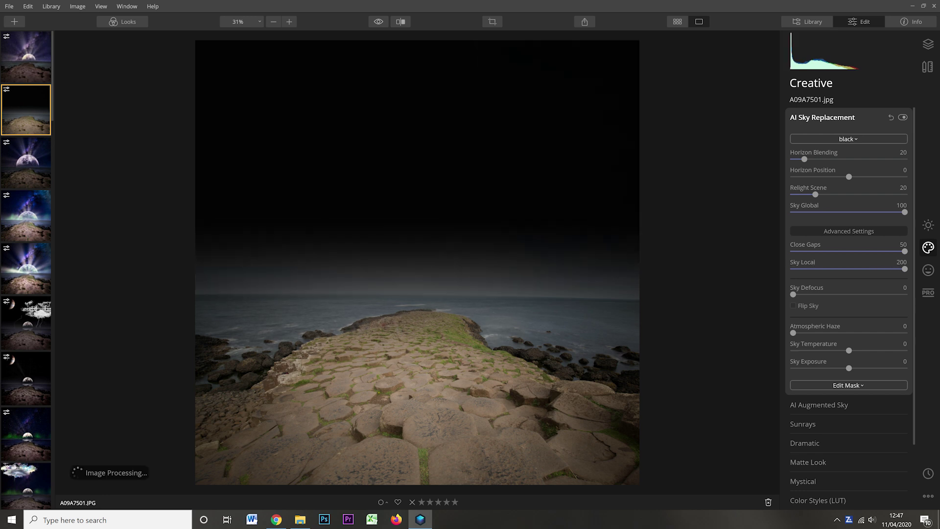
{"action": "left_click_drag", "start_coordinate": [849, 177], "coordinate": [841, 176]}
- Try the Fireworks 1, Balloon 1, Moon 1 and custom DSC08231-4 objects in AI Augmented Sky
{"action": "left_click", "coordinate": [819, 405]}
{"action": "left_click", "coordinate": [848, 157]}
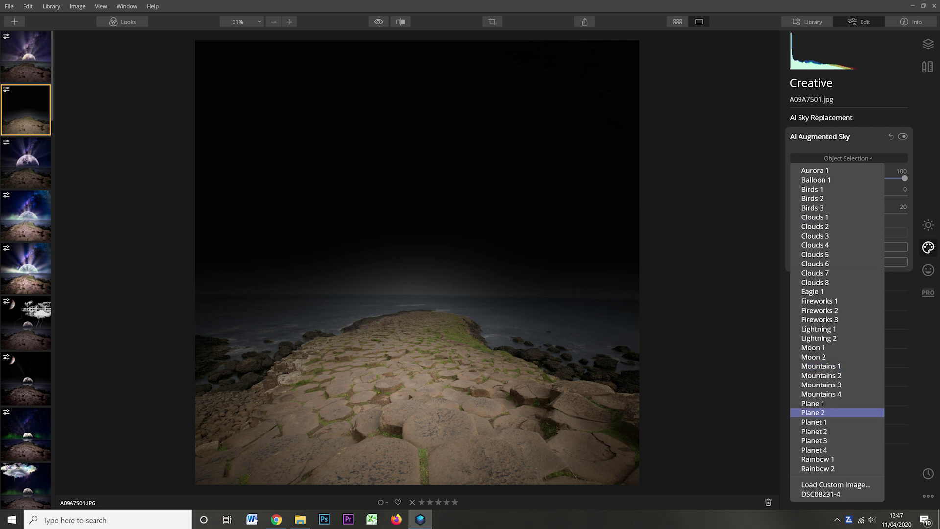
{"action": "left_click", "coordinate": [819, 301]}
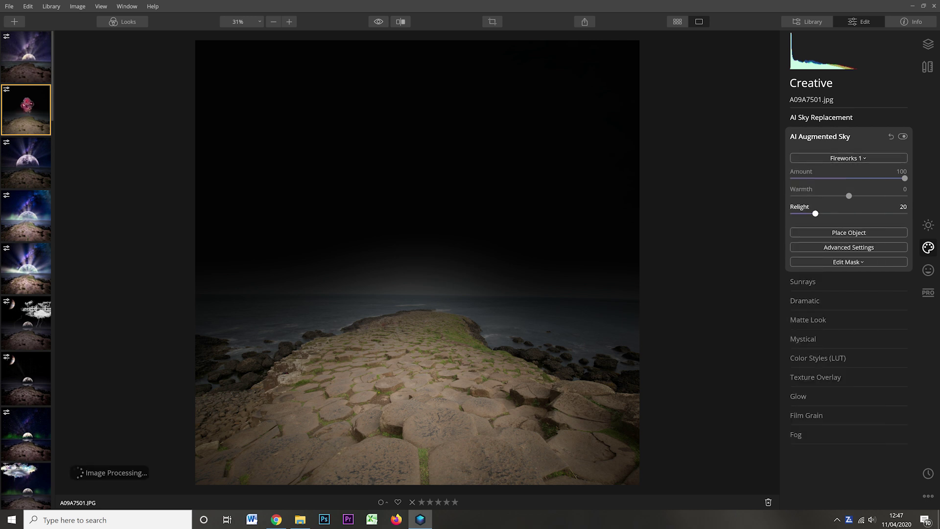
{"action": "left_click", "coordinate": [848, 157]}
{"action": "left_click", "coordinate": [816, 179]}
{"action": "left_click", "coordinate": [848, 158]}
{"action": "left_click", "coordinate": [813, 347]}
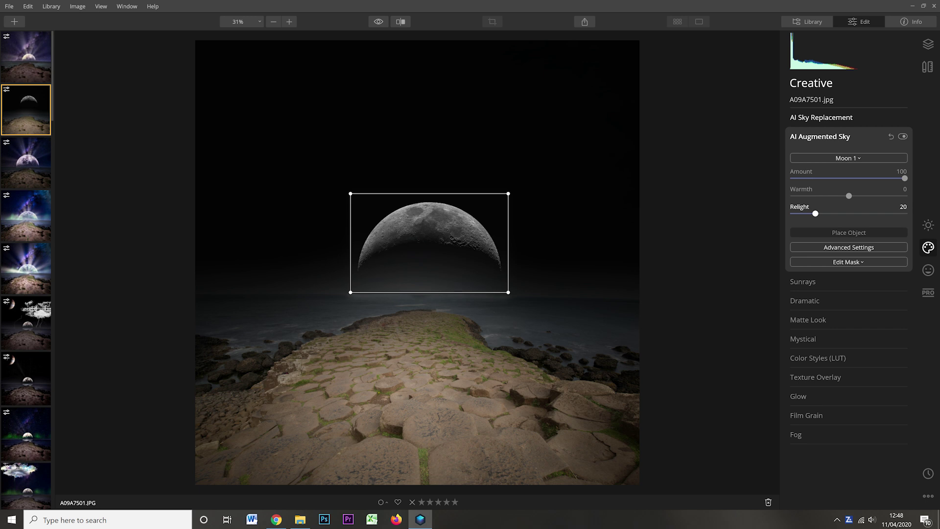
{"action": "left_click", "coordinate": [848, 158]}
{"action": "left_click", "coordinate": [832, 495]}
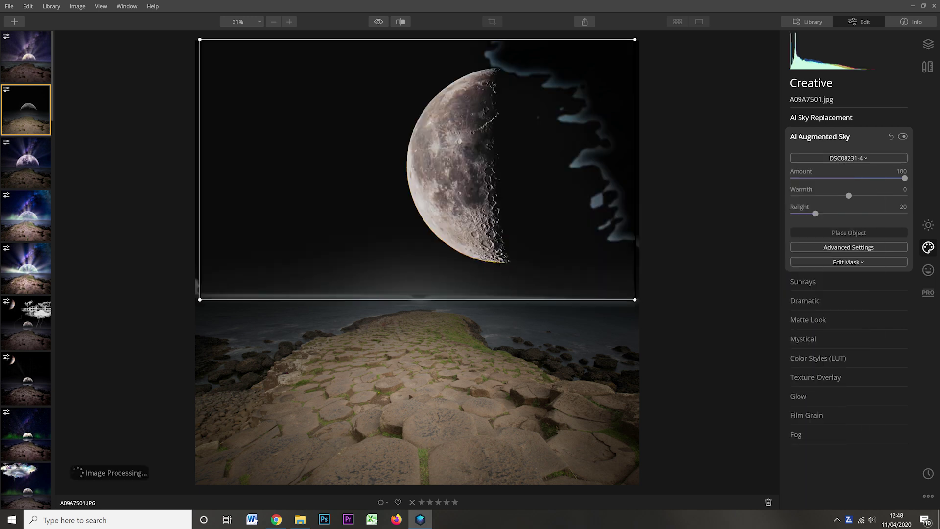
- Add the Planet 2 object to the black sky and move it down to just above the horizon
{"action": "left_click_drag", "start_coordinate": [637, 38], "coordinate": [540, 393]}
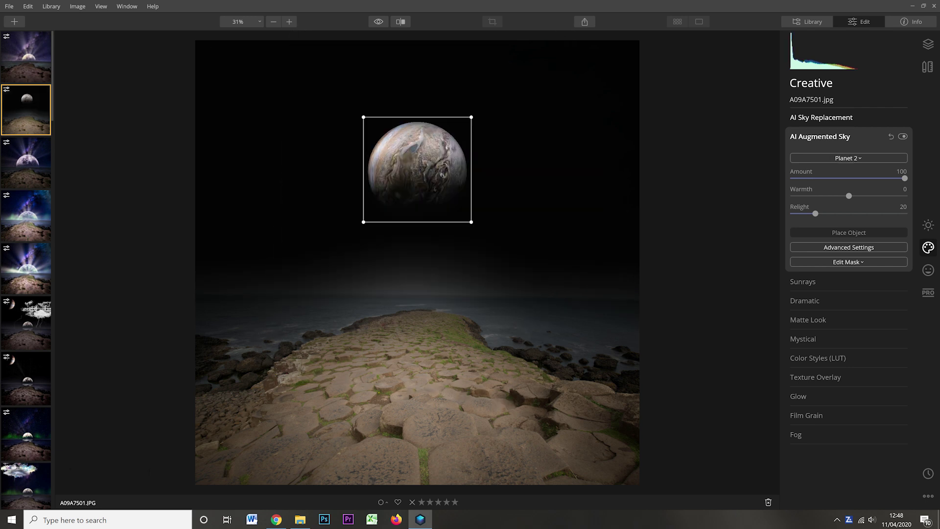
{"action": "left_click_drag", "start_coordinate": [417, 169], "coordinate": [431, 253]}
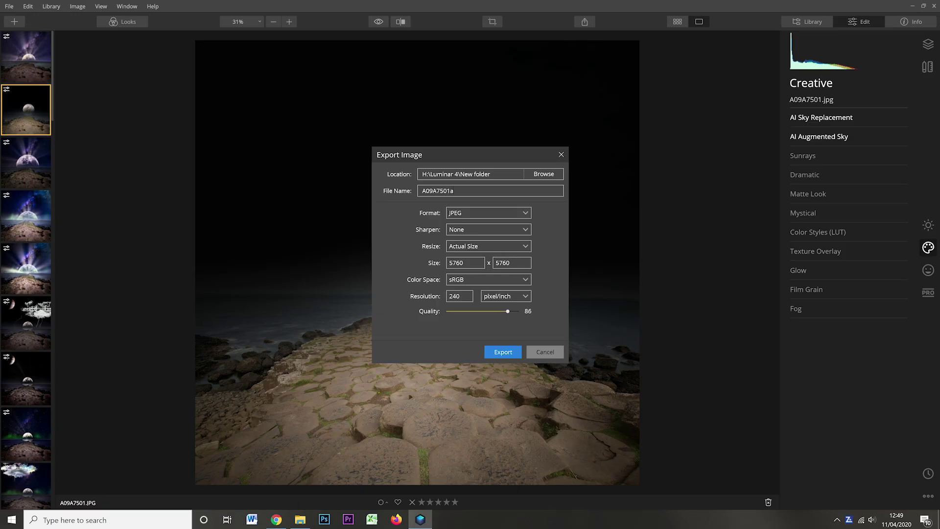
- Export the image at actual size as the JPEG A09A7501a and open the exported file for editing
{"action": "key", "text": "Return"}
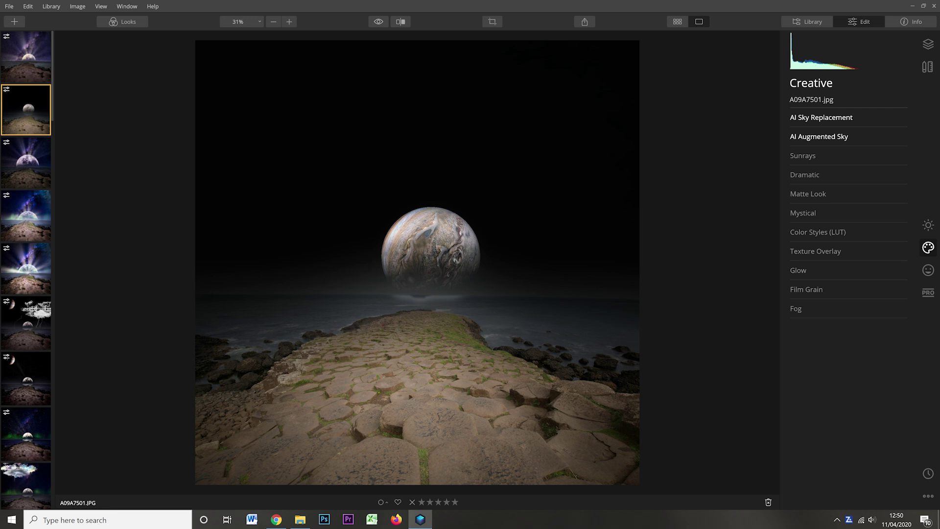
{"action": "left_click", "coordinate": [14, 22]}
{"action": "left_click", "coordinate": [47, 50]}
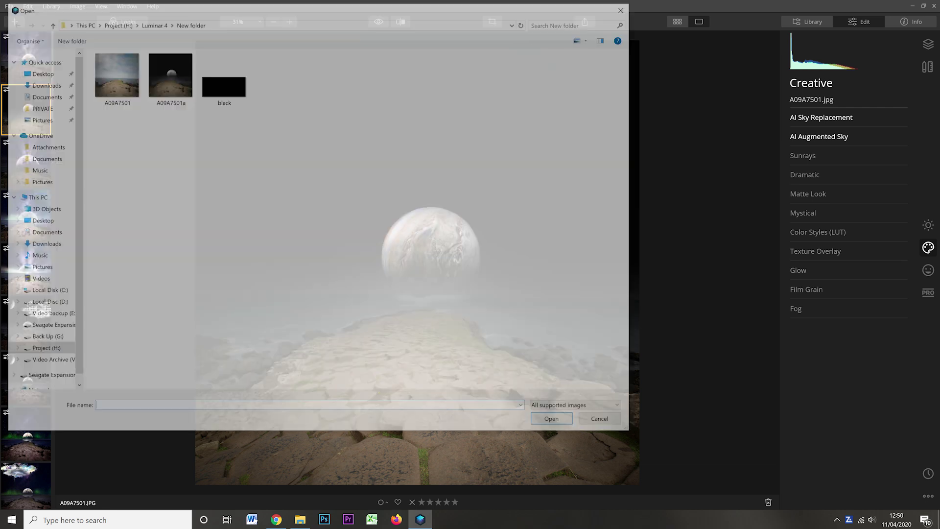
{"action": "double_click", "coordinate": [169, 79]}
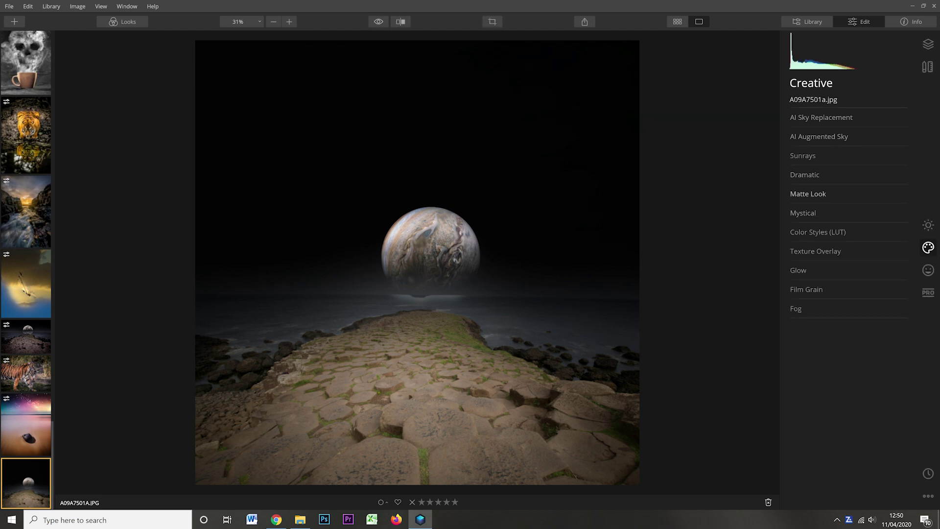
- Try the Galaxy 1 sky in AI Sky Replacement, and replace the black sky with Galaxy 2
{"action": "left_click", "coordinate": [821, 117]}
{"action": "left_click", "coordinate": [847, 139]}
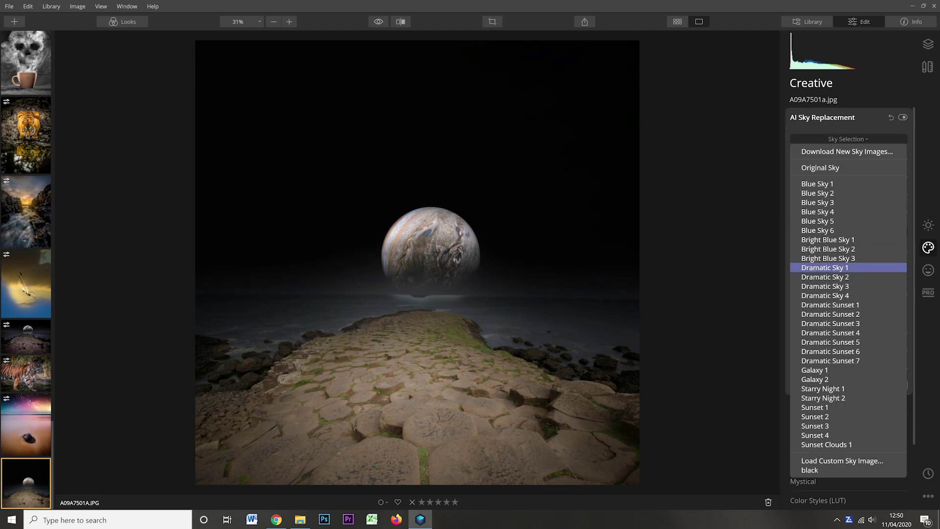
{"action": "left_click", "coordinate": [815, 371]}
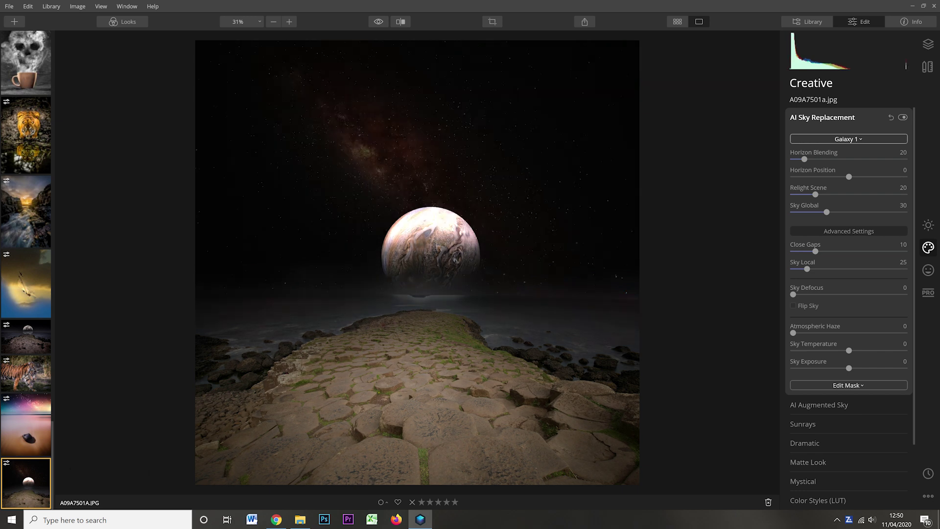
{"action": "left_click", "coordinate": [848, 138]}
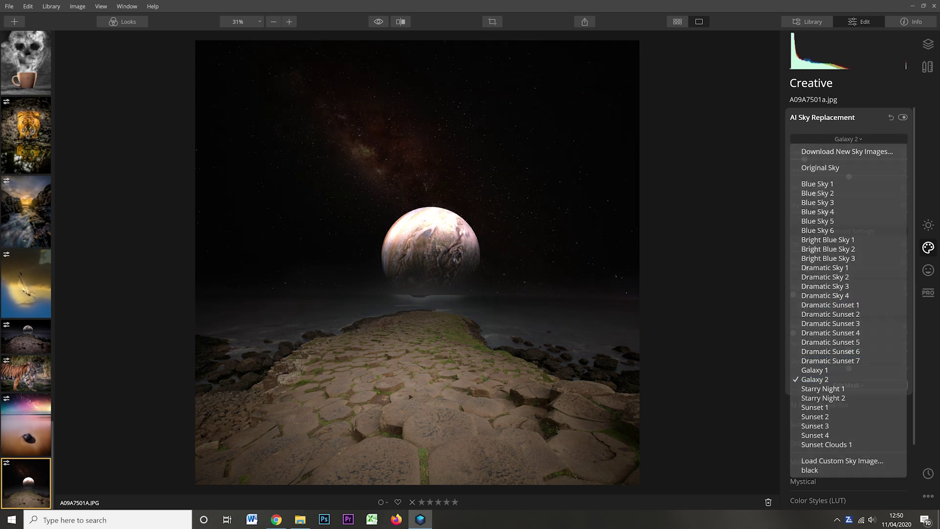
{"action": "left_click", "coordinate": [815, 379]}
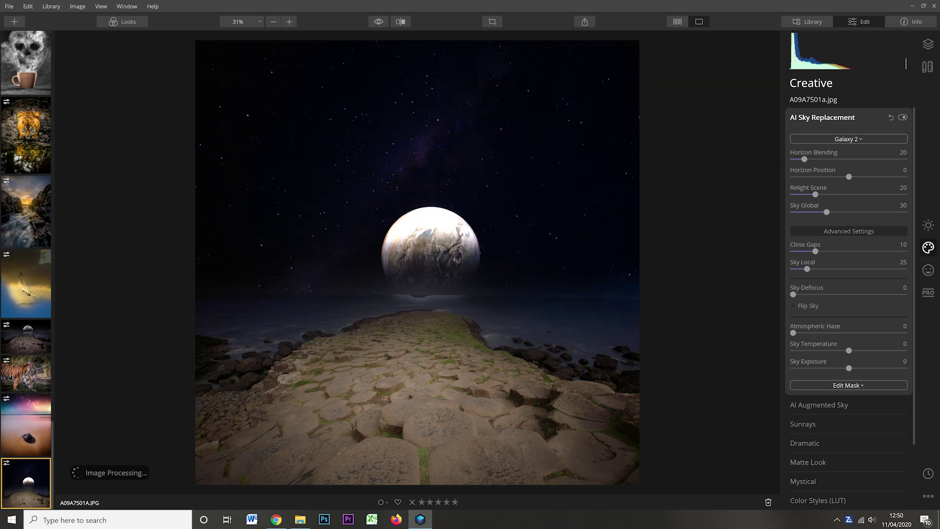
- Apply AI Structure to the image with Amount 100 and Boost 100
{"action": "left_click", "coordinate": [928, 224]}
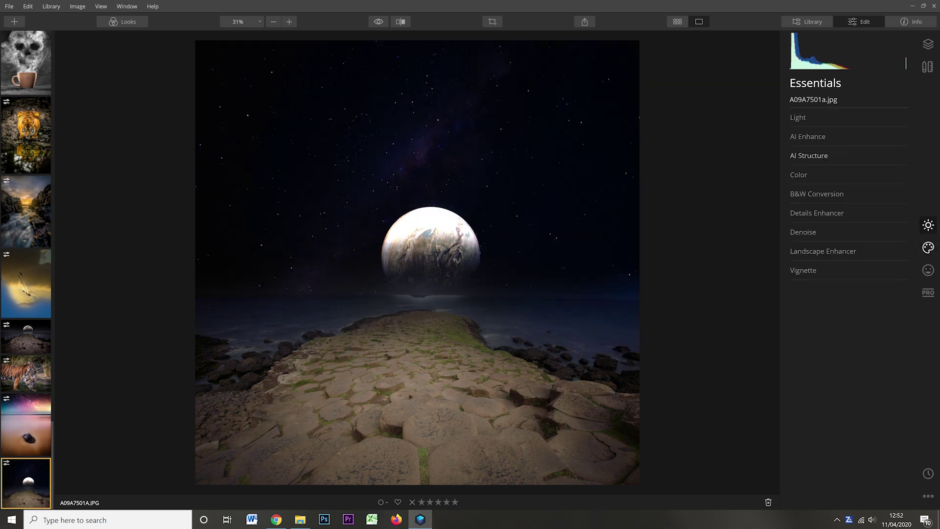
{"action": "left_click", "coordinate": [808, 136]}
{"action": "left_click", "coordinate": [809, 214]}
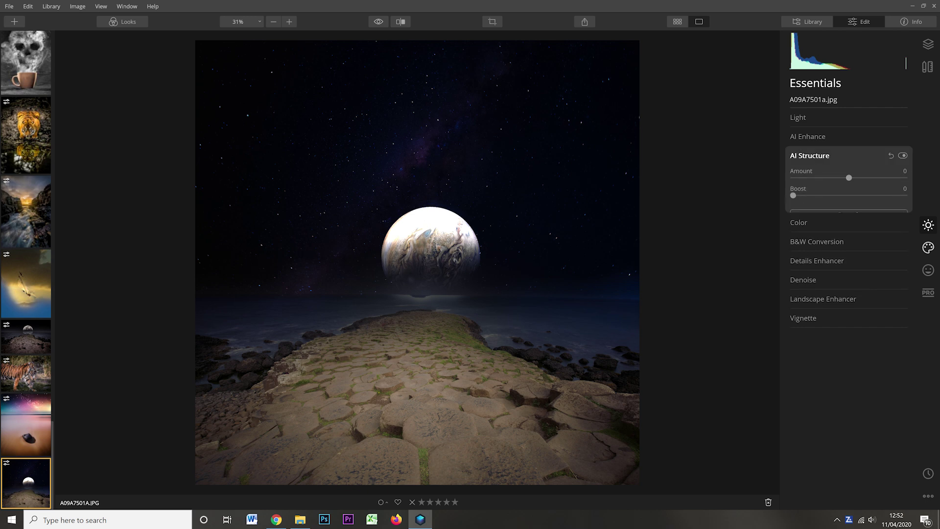
{"action": "left_click_drag", "start_coordinate": [885, 177], "coordinate": [905, 178]}
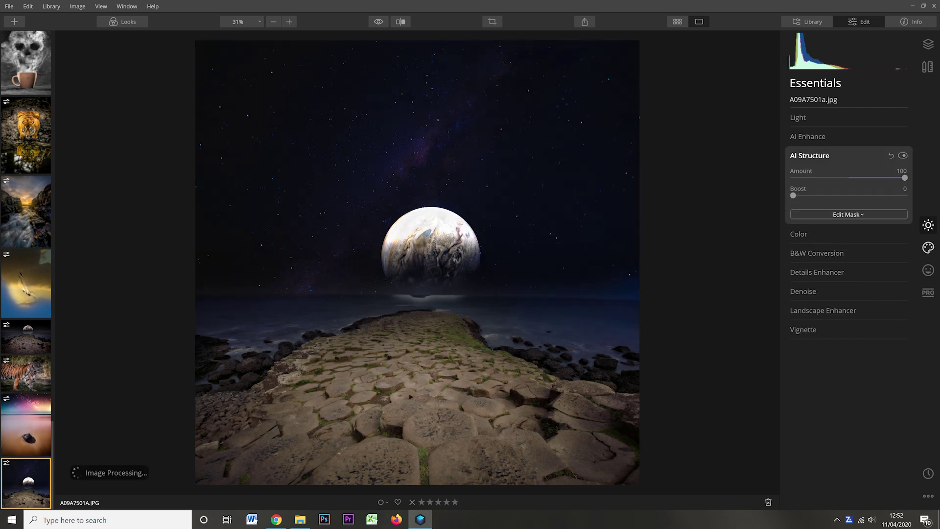
{"action": "left_click_drag", "start_coordinate": [793, 195], "coordinate": [850, 195]}
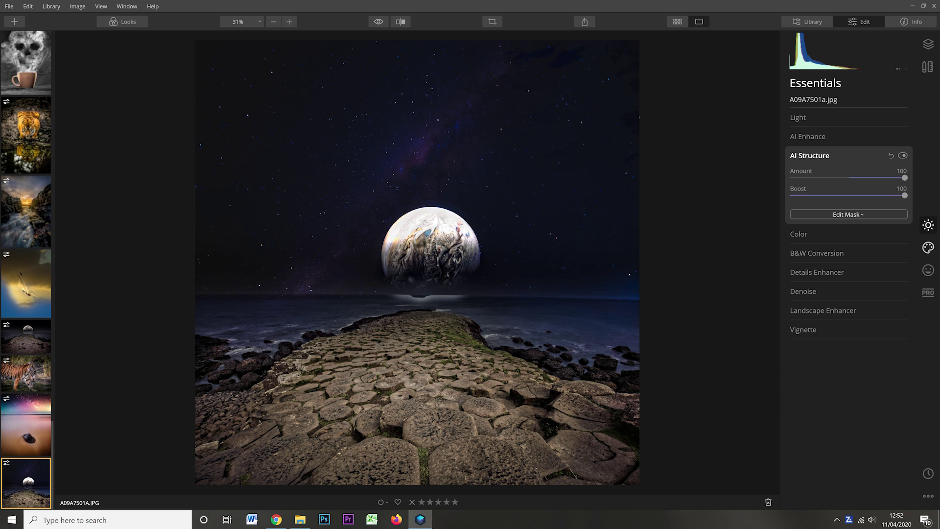
- Brush a mask limiting AI Structure to the sky, and remove the effect from the planet using 19% brush softness
{"action": "left_click", "coordinate": [848, 214]}
{"action": "left_click", "coordinate": [808, 227]}
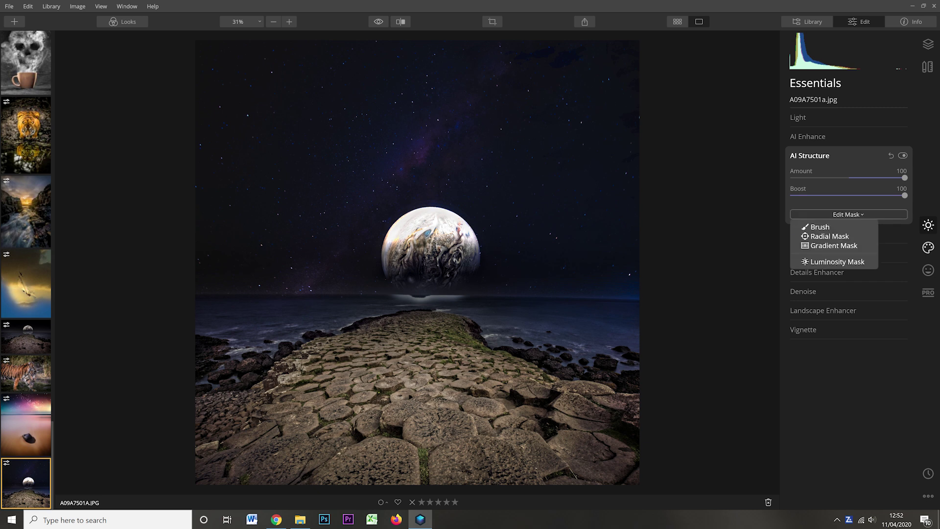
{"action": "left_click", "coordinate": [319, 37]}
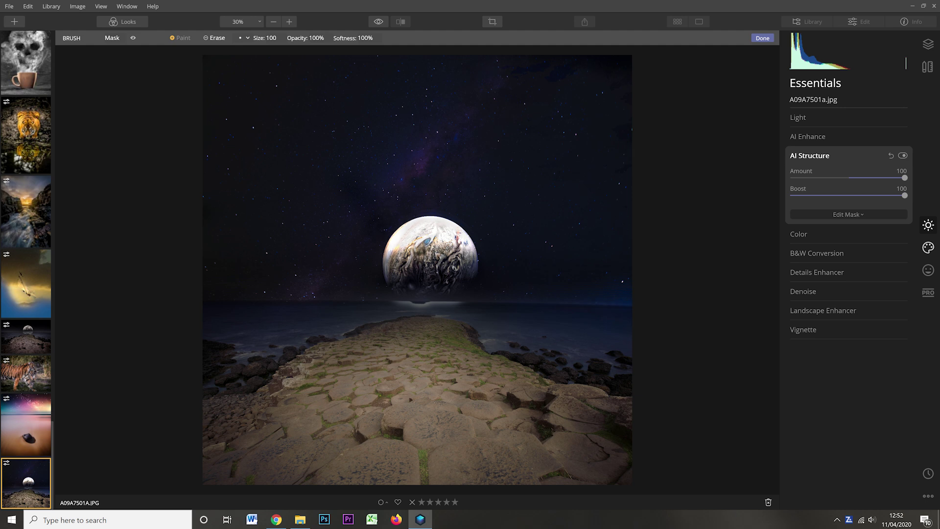
{"action": "left_click", "coordinate": [369, 38]}
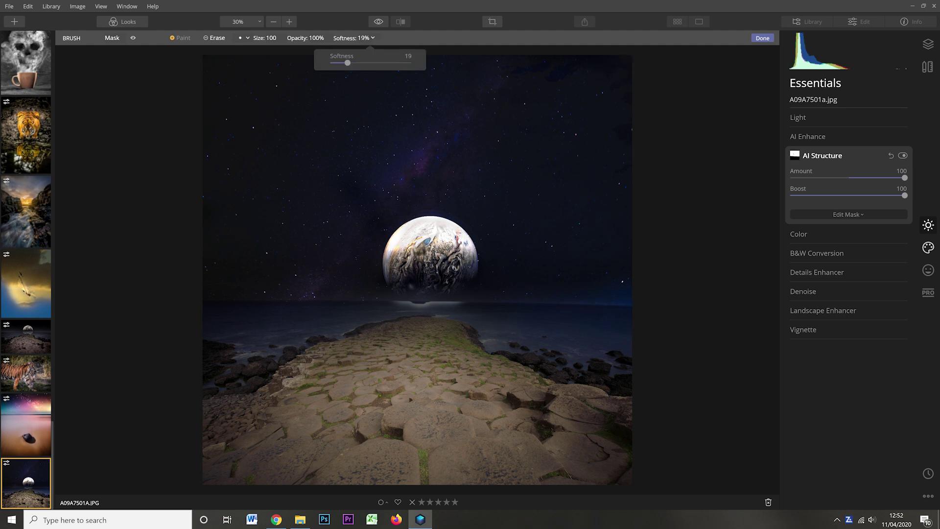
{"action": "mouse_move", "coordinate": [407, 272]}
{"action": "left_mouse_down"}
{"action": "mouse_move", "coordinate": [409, 254]}
{"action": "mouse_move", "coordinate": [437, 243]}
{"action": "left_mouse_up"}
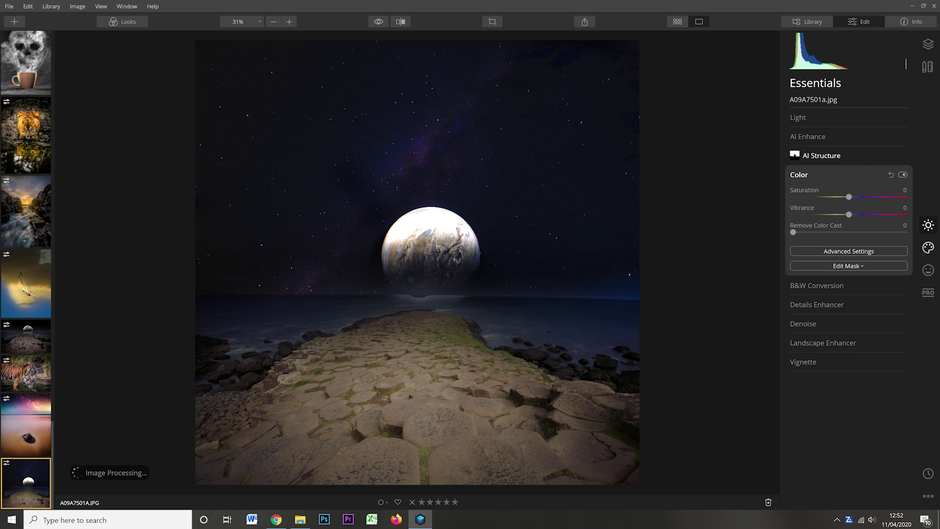
- Set the Color filter's Vibrance to 22 and Hue Shift to -16, with orange Saturation at -22 and orange Luminance at 32
{"action": "left_click_drag", "start_coordinate": [848, 215], "coordinate": [861, 215]}
{"action": "left_click", "coordinate": [848, 266]}
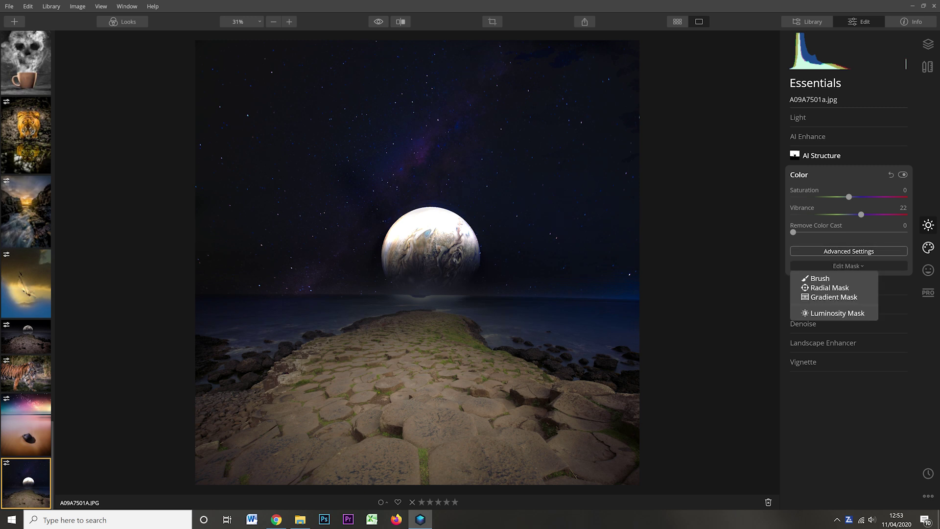
{"action": "left_click", "coordinate": [849, 251]}
{"action": "left_click_drag", "start_coordinate": [849, 271], "coordinate": [844, 271]}
{"action": "left_click", "coordinate": [871, 283]}
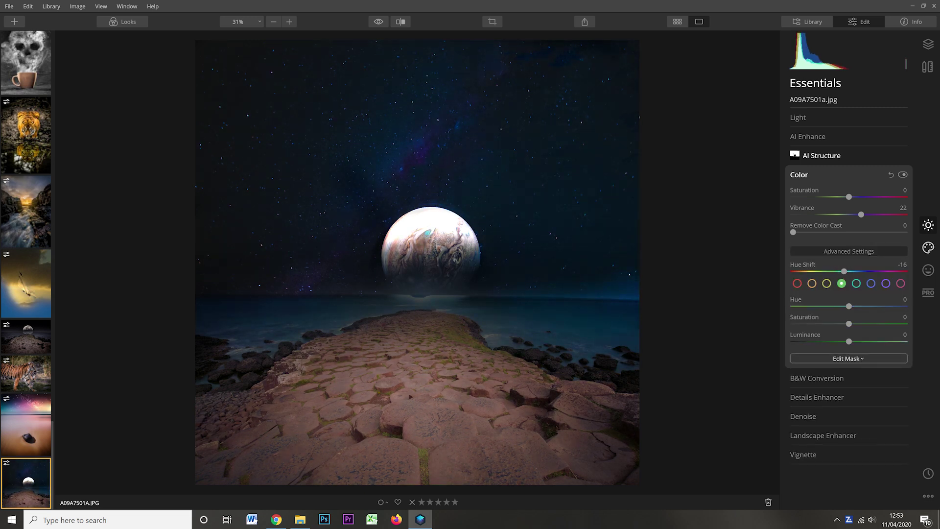
{"action": "left_click", "coordinate": [826, 283]}
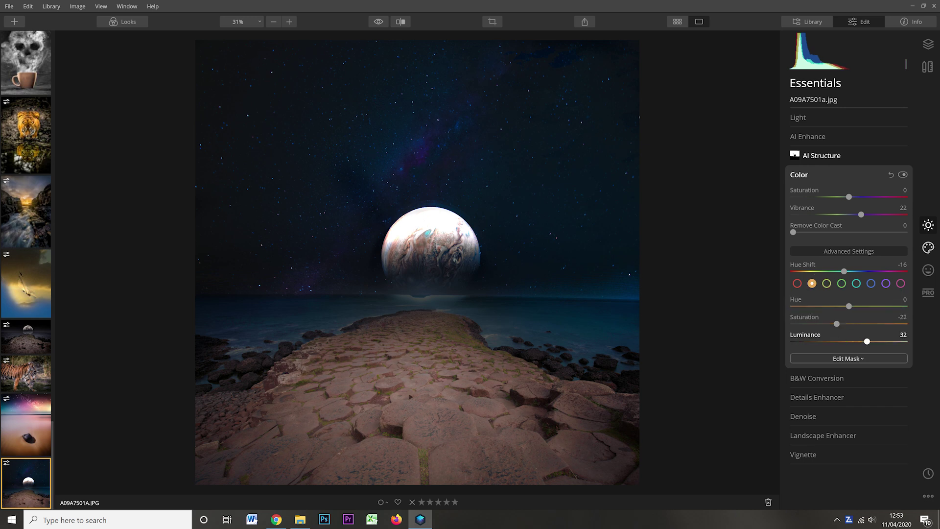
- Set Remove Color Cast to 55 and brush a mask limiting the Color filter to the stone foreground
{"action": "left_click_drag", "start_coordinate": [793, 232], "coordinate": [854, 232]}
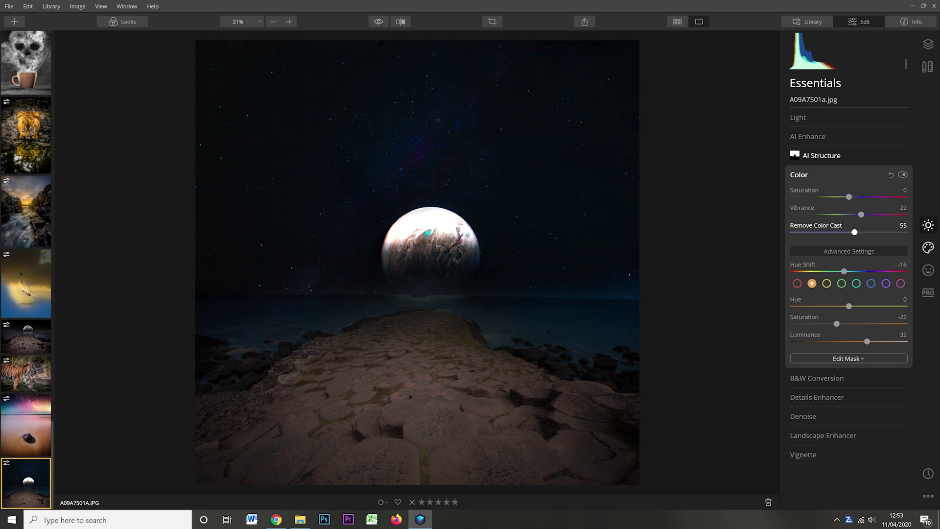
{"action": "left_click", "coordinate": [848, 359]}
{"action": "left_click", "coordinate": [820, 371]}
{"action": "mouse_move", "coordinate": [477, 351]}
{"action": "left_mouse_down"}
{"action": "mouse_move", "coordinate": [325, 360]}
{"action": "mouse_move", "coordinate": [245, 403]}
{"action": "left_mouse_up"}
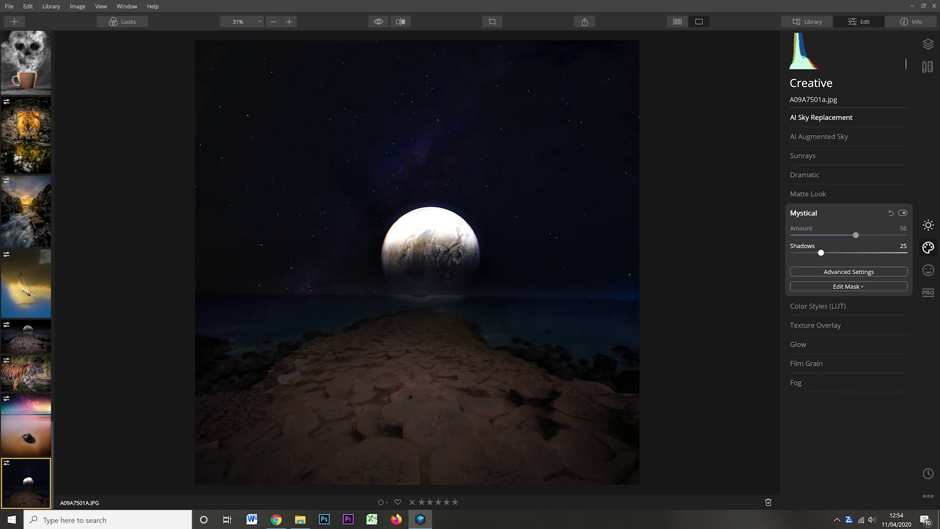
- Set the Mystical filter's Amount to 75 and Shadows to 69, and open the Dramatic filter
{"action": "mouse_move", "coordinate": [820, 252]}
{"action": "left_mouse_down"}
{"action": "mouse_move", "coordinate": [902, 251]}
{"action": "mouse_move", "coordinate": [869, 253]}
{"action": "mouse_move", "coordinate": [881, 235]}
{"action": "mouse_move", "coordinate": [870, 235]}
{"action": "left_mouse_up"}
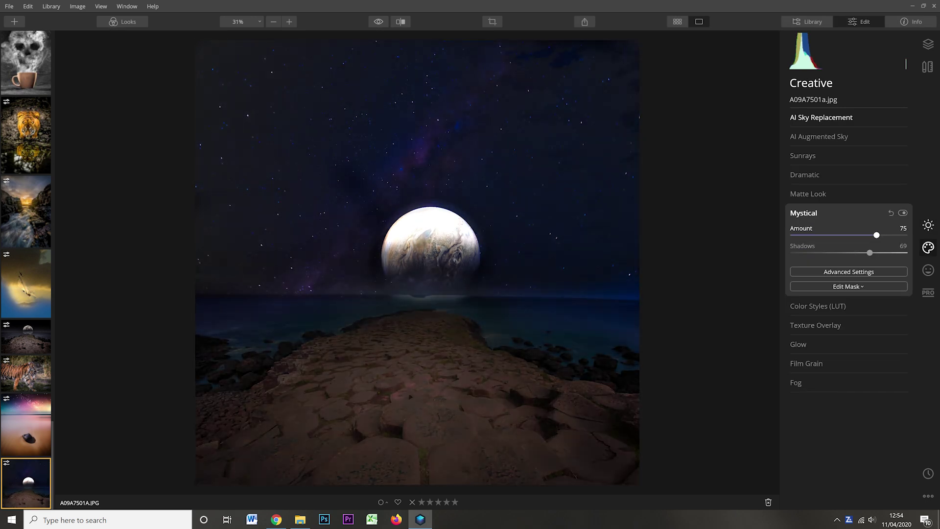
{"action": "left_click", "coordinate": [832, 175]}
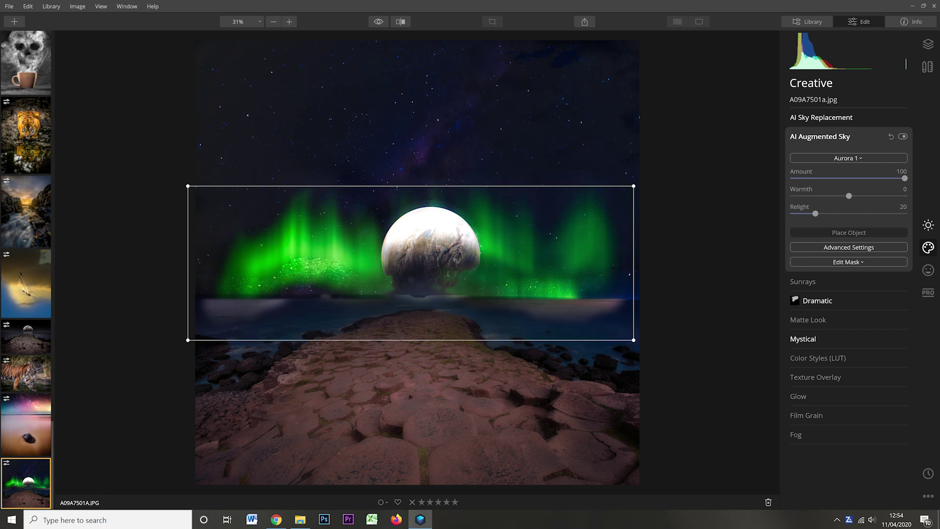
- Stretch and position the Aurora 1 object along the horizon, with Amount 54, Relight 0 and Mask Refinement 100
{"action": "left_click_drag", "start_coordinate": [187, 263], "coordinate": [156, 263]}
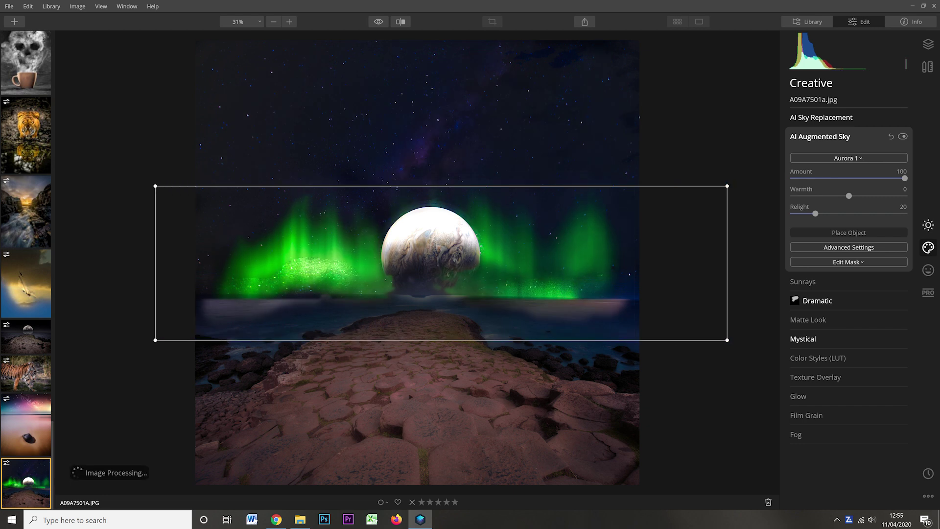
{"action": "left_click_drag", "start_coordinate": [441, 263], "coordinate": [455, 268]}
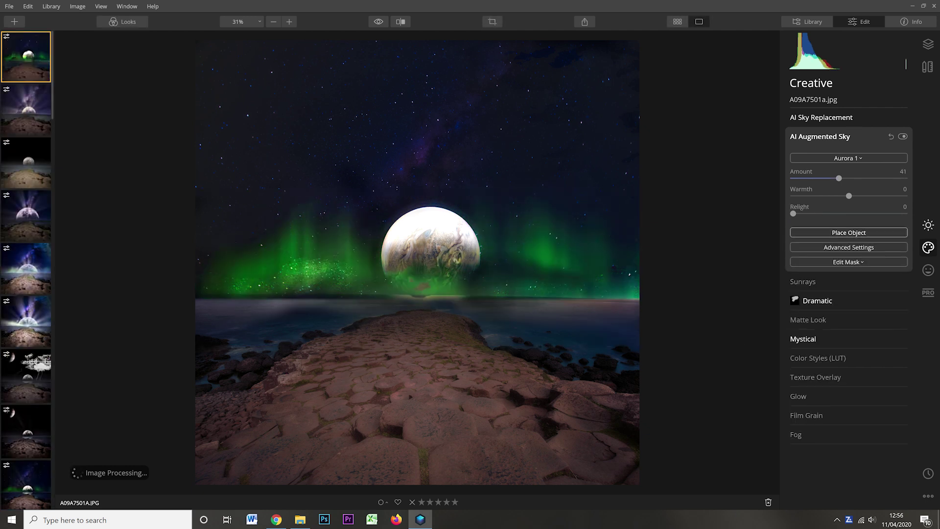
{"action": "left_click", "coordinate": [848, 247]}
{"action": "left_click_drag", "start_coordinate": [875, 268], "coordinate": [905, 268]}
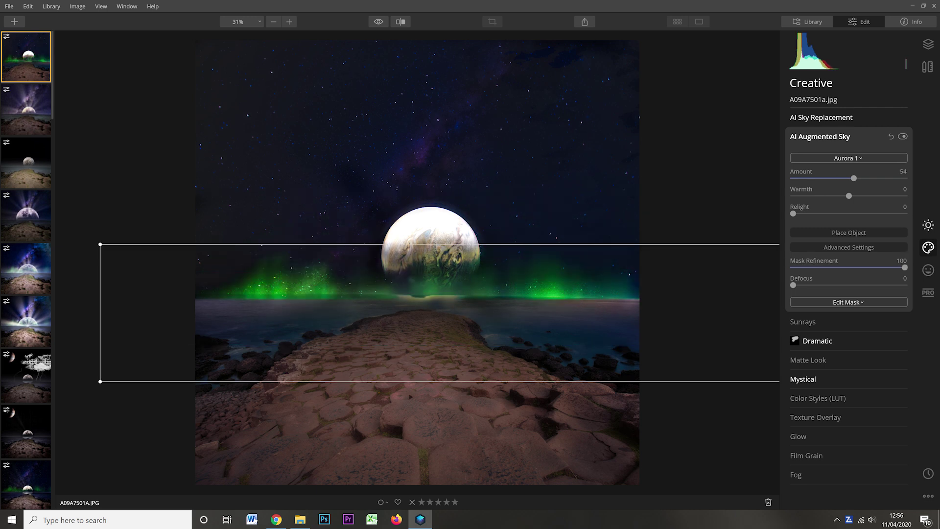
{"action": "left_click_drag", "start_coordinate": [431, 245], "coordinate": [431, 225]}
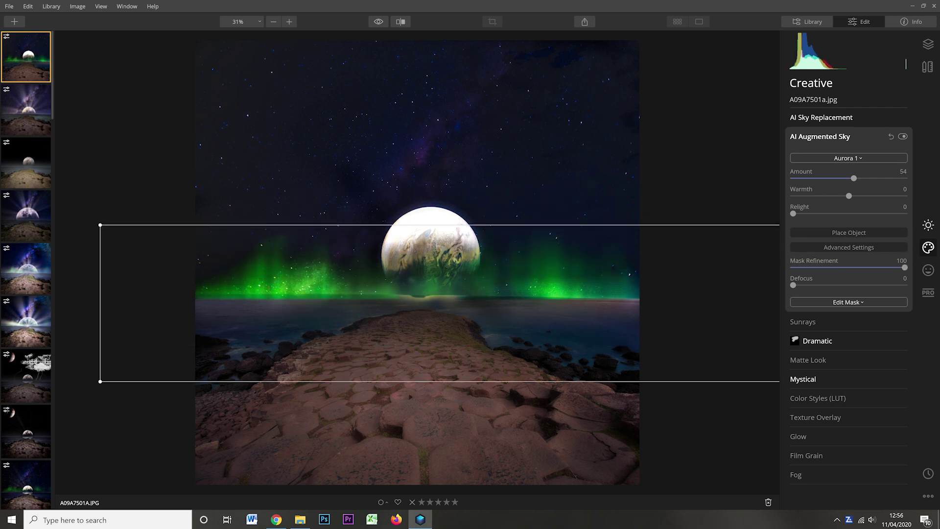
- Apply a Vignette with Amount -50, choose its subject, and slightly raise a value in its advanced settings
{"action": "left_click", "coordinate": [928, 225]}
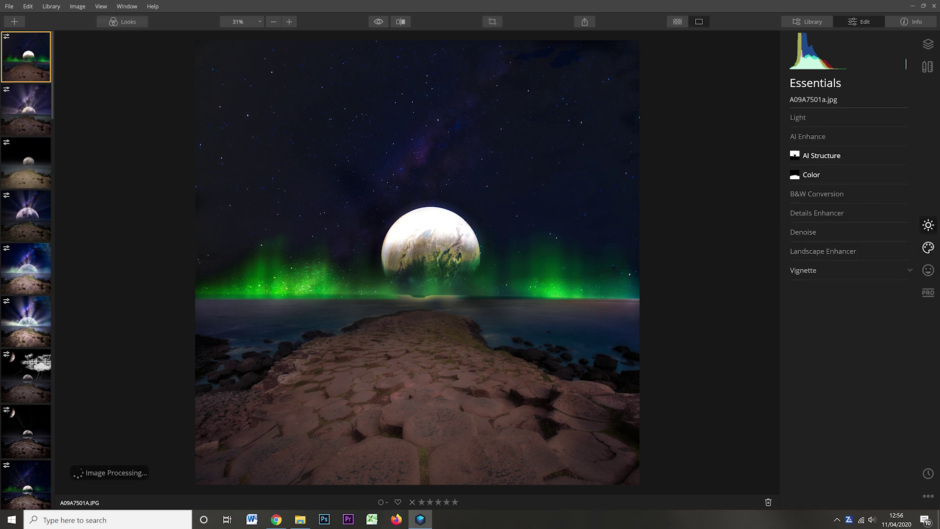
{"action": "left_click", "coordinate": [803, 270]}
{"action": "left_click_drag", "start_coordinate": [849, 307], "coordinate": [820, 307]}
{"action": "left_click", "coordinate": [849, 286]}
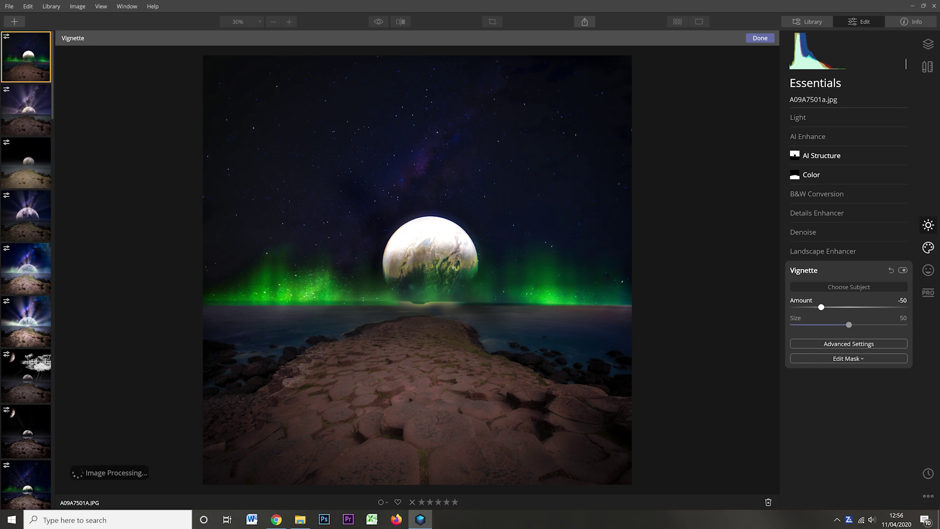
{"action": "left_click", "coordinate": [849, 344]}
{"action": "left_click_drag", "start_coordinate": [793, 410], "coordinate": [806, 411]}
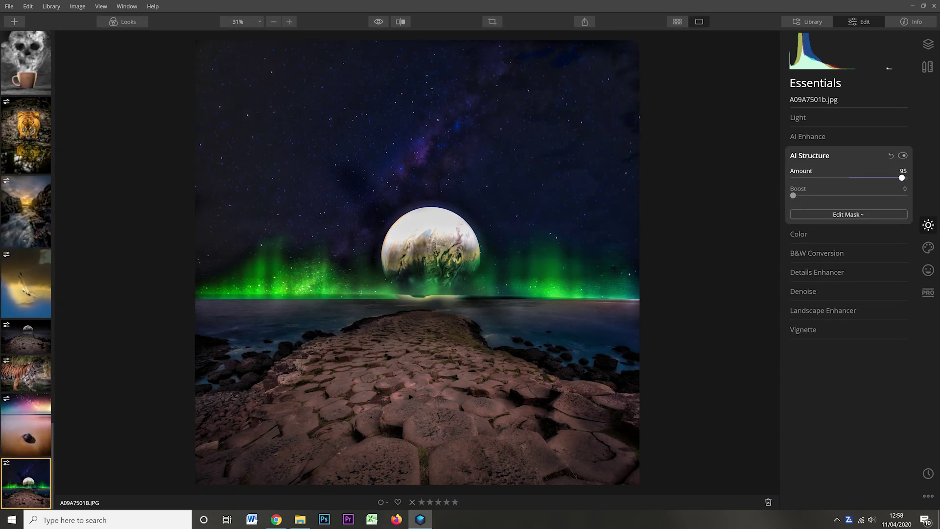
- Brush an AI Structure mask over the Milky Way using brush size 100 and 100% opacity
{"action": "left_click", "coordinate": [848, 215]}
{"action": "left_click", "coordinate": [820, 227]}
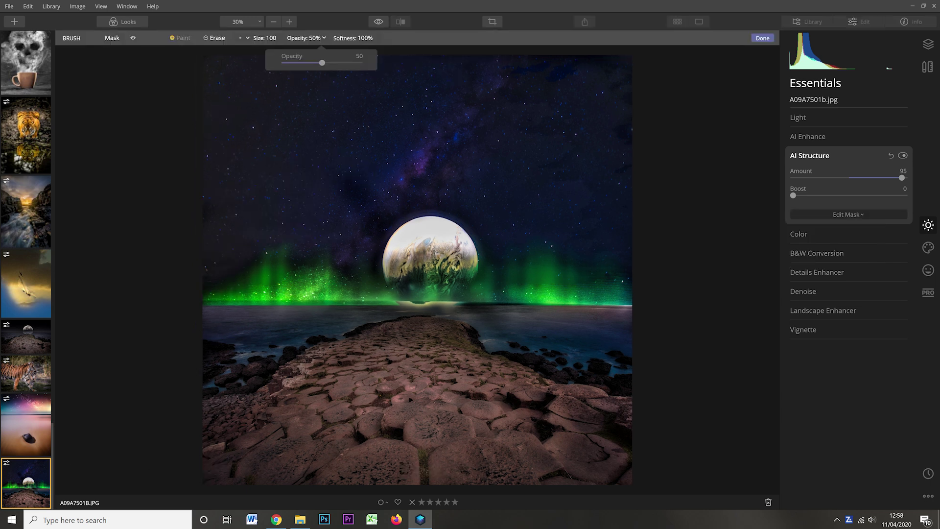
{"action": "left_click", "coordinate": [496, 93]}
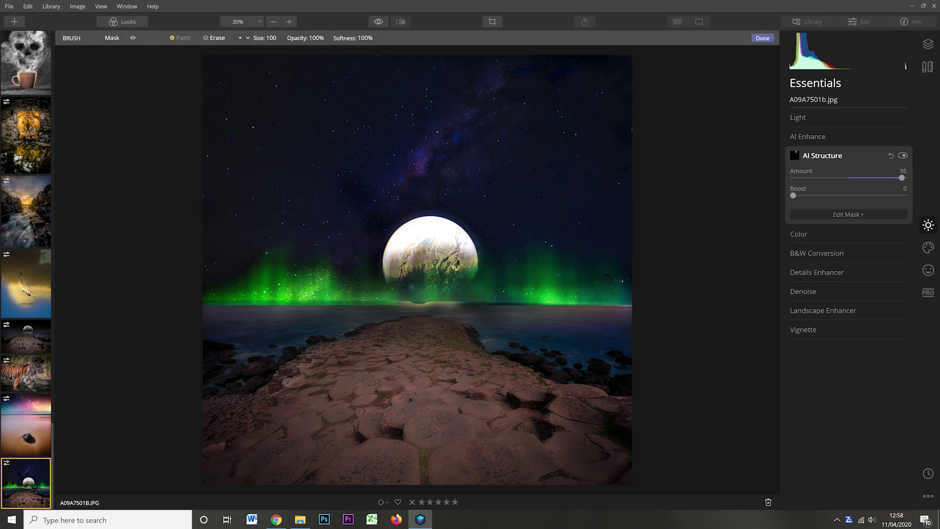
{"action": "left_click_drag", "start_coordinate": [424, 162], "coordinate": [375, 220]}
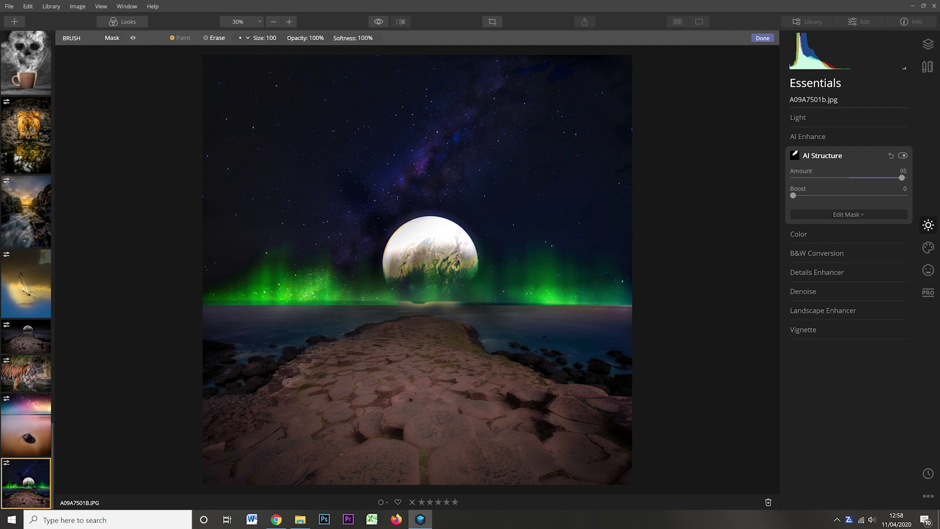
- Add Sunrays with Amount 42 and place the sun center on the lower half of the planet
{"action": "left_click", "coordinate": [928, 247]}
{"action": "left_click", "coordinate": [803, 321]}
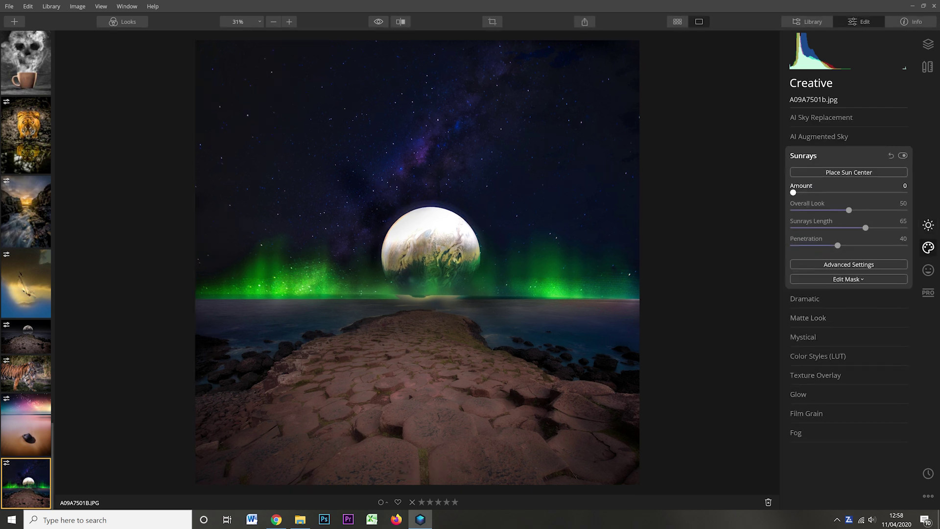
{"action": "left_click", "coordinate": [849, 172]}
{"action": "left_click_drag", "start_coordinate": [332, 141], "coordinate": [429, 260]}
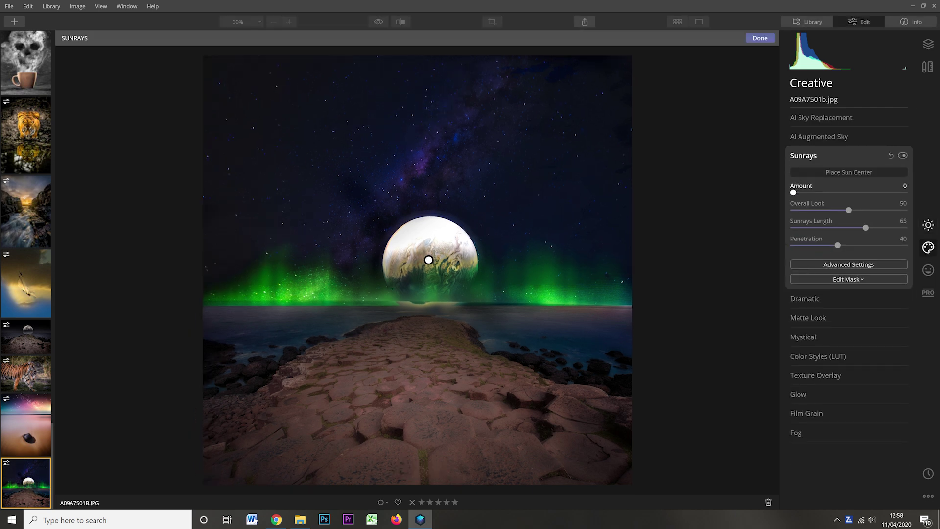
{"action": "left_click_drag", "start_coordinate": [793, 192], "coordinate": [840, 192]}
{"action": "left_click_drag", "start_coordinate": [428, 271], "coordinate": [426, 278]}
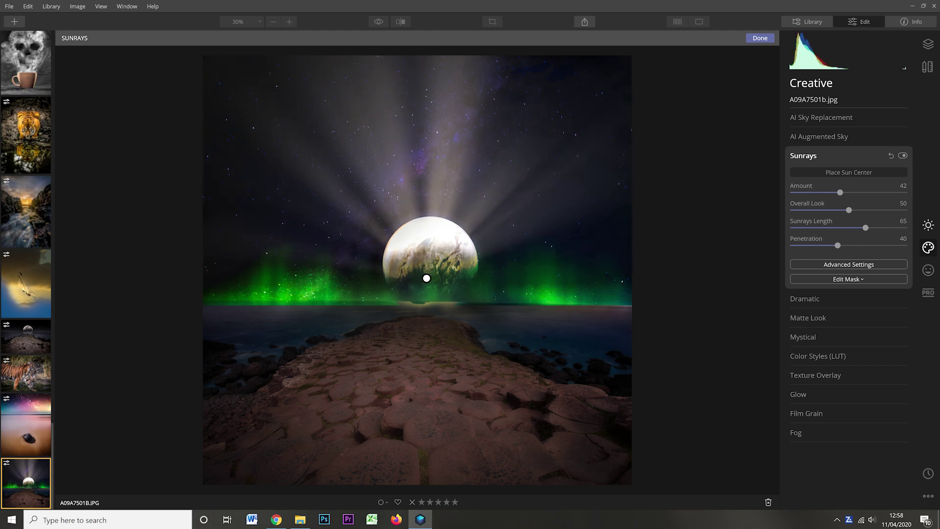
- Set Sunrays to Amount 20, Overall Look 100, Length 45, Penetration 29, Number of Sunrays 90 and Randomize 71, and finish placing the center
{"action": "left_click_drag", "start_coordinate": [848, 210], "coordinate": [880, 210]}
{"action": "left_click_drag", "start_coordinate": [838, 245], "coordinate": [799, 245]}
{"action": "left_click_drag", "start_coordinate": [866, 228], "coordinate": [832, 228]}
{"action": "left_click_drag", "start_coordinate": [840, 192], "coordinate": [829, 193]}
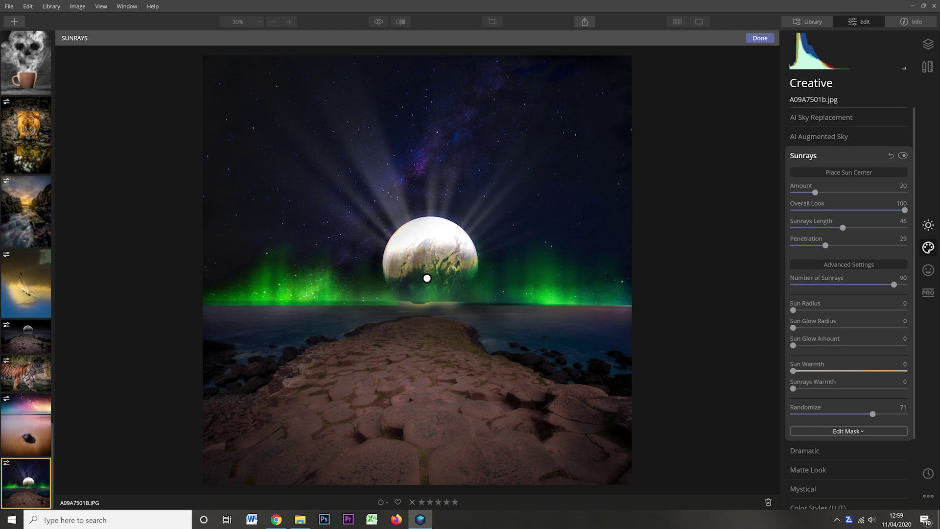
{"action": "left_click", "coordinate": [760, 38]}
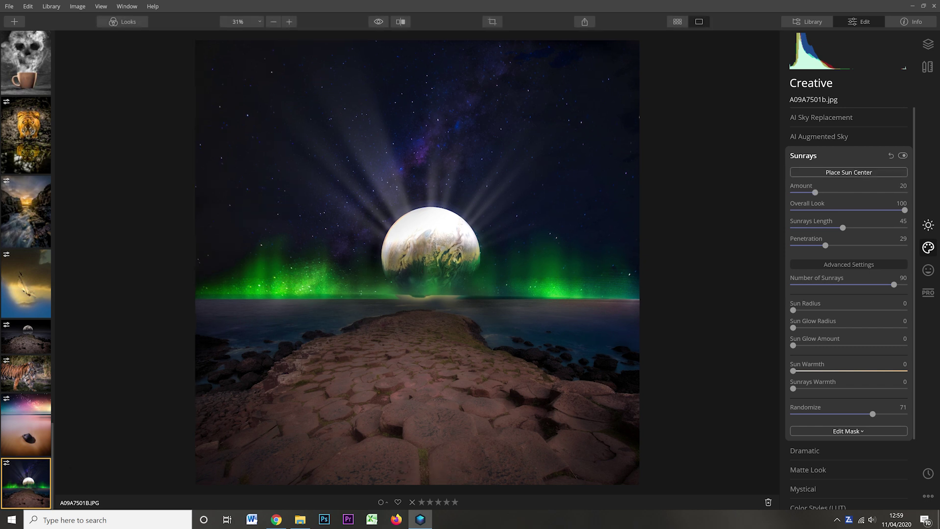
- Set the Light filter's Temperature to -26 and Tint to 15, and look over its advanced settings
{"action": "left_click", "coordinate": [928, 226]}
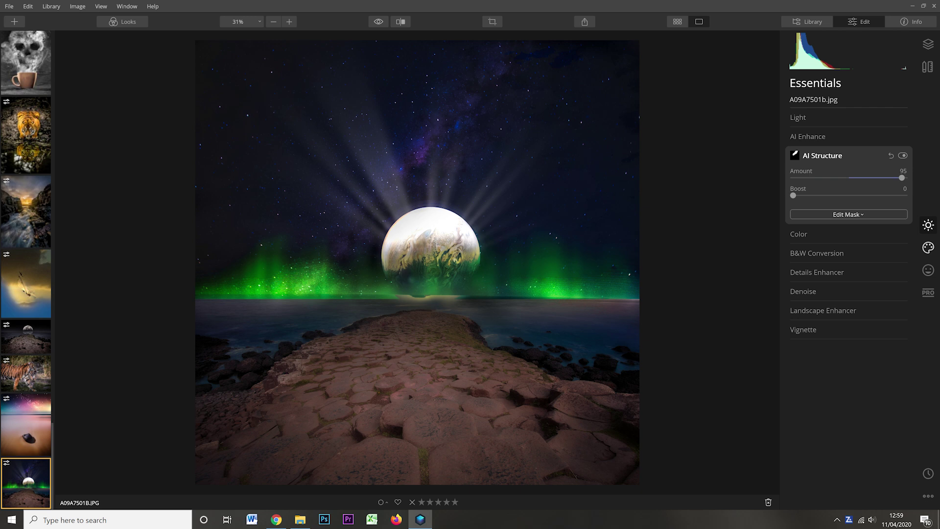
{"action": "left_click", "coordinate": [798, 118]}
{"action": "left_click_drag", "start_coordinate": [849, 156], "coordinate": [835, 156]}
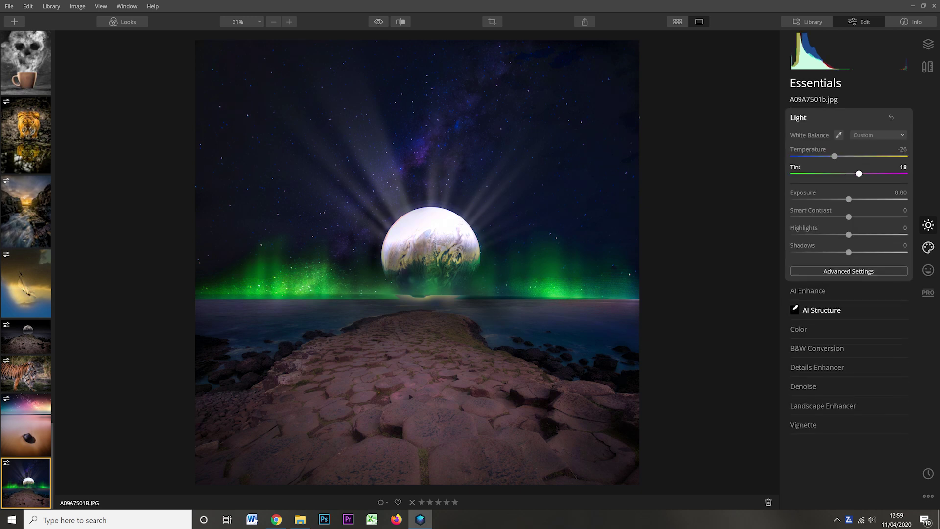
{"action": "left_click_drag", "start_coordinate": [858, 173], "coordinate": [857, 174]}
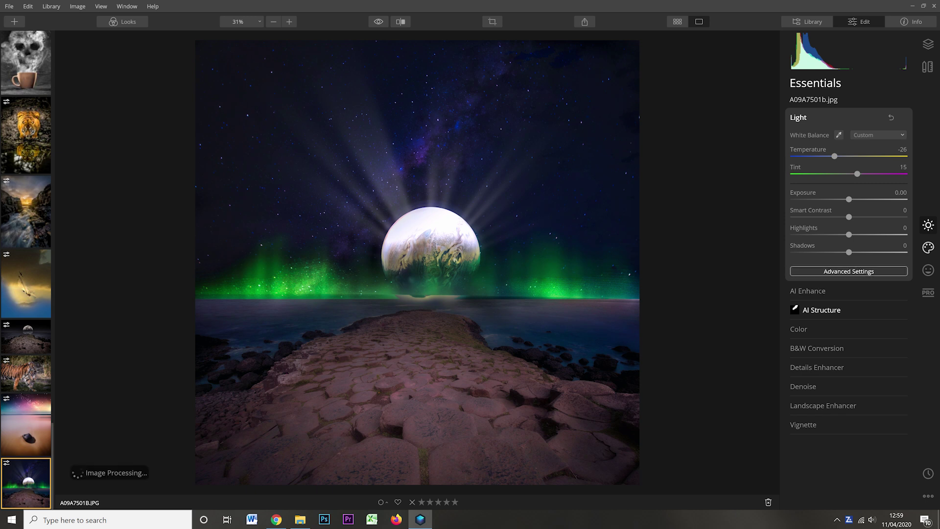
{"action": "left_click", "coordinate": [848, 271]}
{"action": "scroll", "coordinate": [848, 293], "scroll_direction": "down", "scroll_amount": 2}
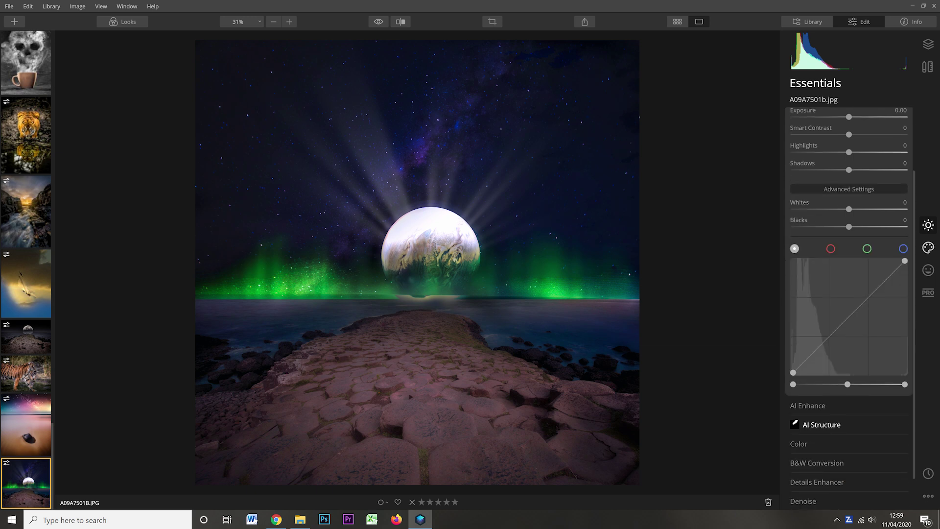
{"action": "scroll", "coordinate": [848, 308], "scroll_direction": "up", "scroll_amount": 2}
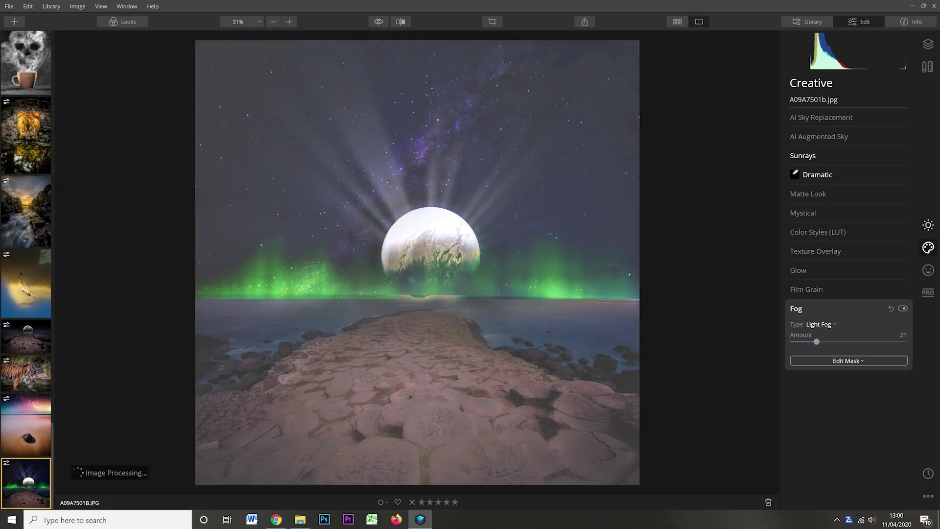
{"action": "left_click", "coordinate": [849, 360]}
{"action": "left_click", "coordinate": [833, 381]}
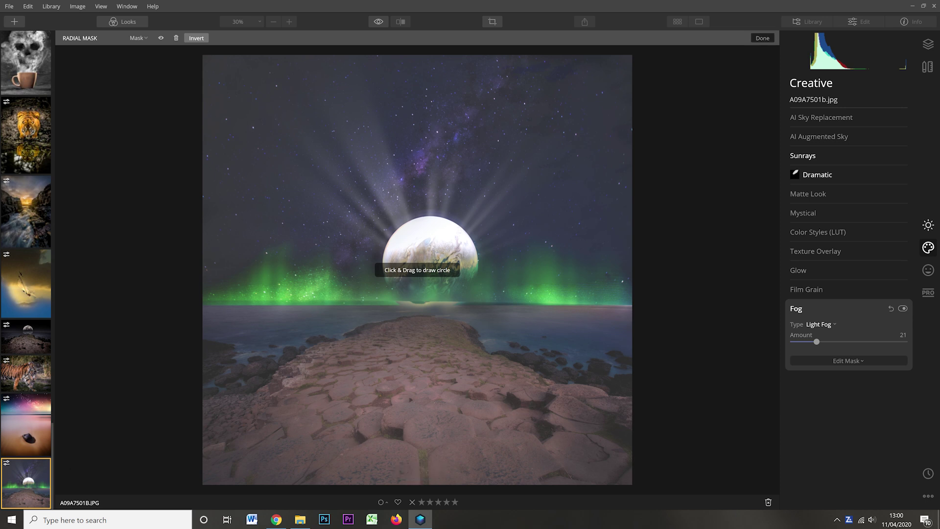
{"action": "left_click", "coordinate": [762, 38]}
- Brush a mask limiting the Light Fog effect to the horizon band, using brush size 148 and 64% opacity
{"action": "left_click", "coordinate": [848, 360]}
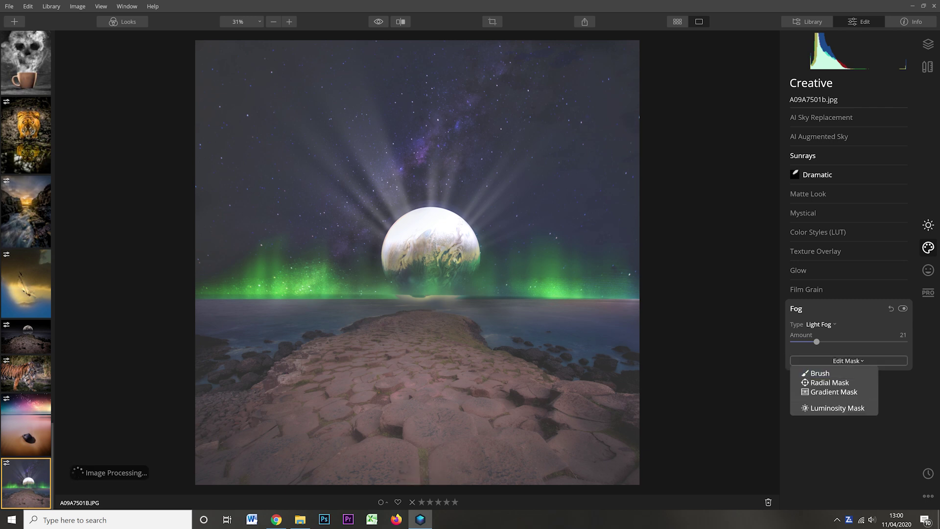
{"action": "left_click", "coordinate": [820, 373]}
{"action": "left_click", "coordinate": [313, 38]}
{"action": "left_click_drag", "start_coordinate": [323, 63], "coordinate": [333, 63]}
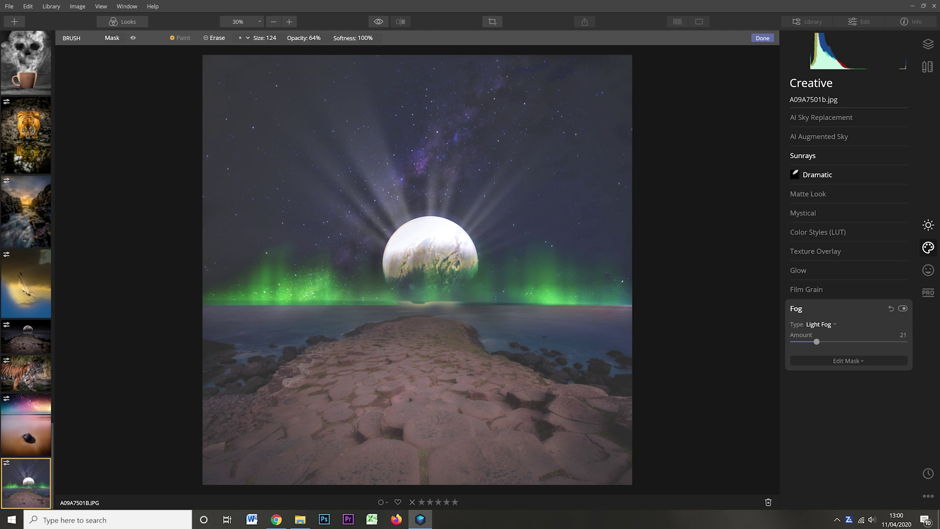
{"action": "key", "text": "]"}
{"action": "left_click_drag", "start_coordinate": [213, 306], "coordinate": [313, 306]}
{"action": "left_click_drag", "start_coordinate": [588, 283], "coordinate": [654, 291]}
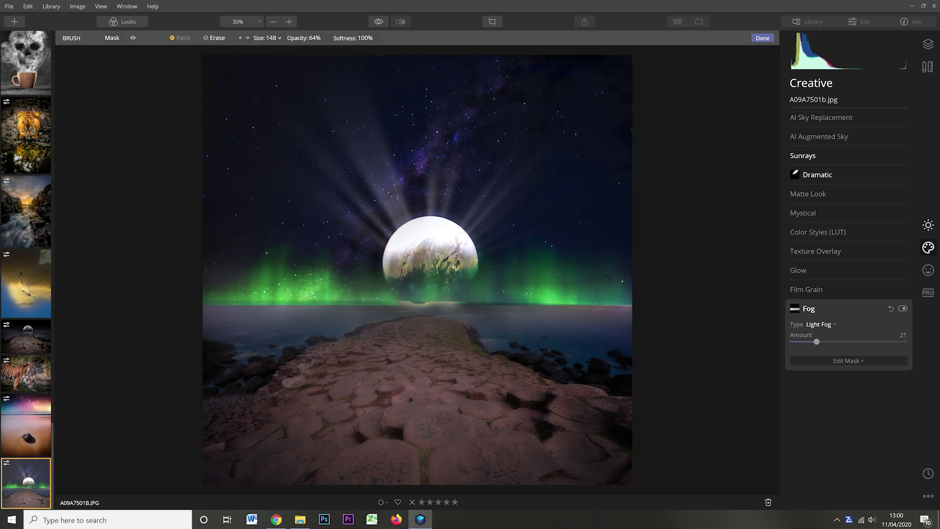
- Set the fog mask brush to 90% opacity, and partly erase the mask along the horizon at 27% opacity
{"action": "left_click", "coordinate": [322, 38]}
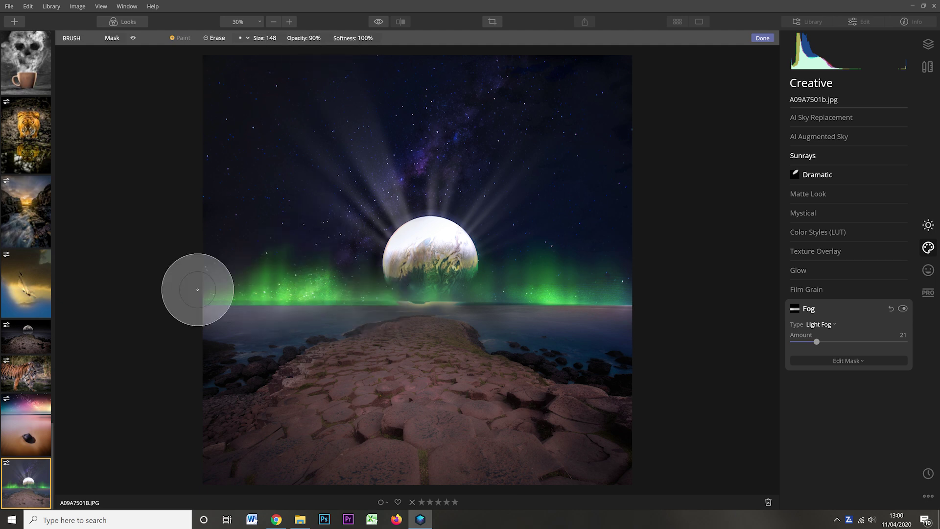
{"action": "left_click", "coordinate": [322, 38]}
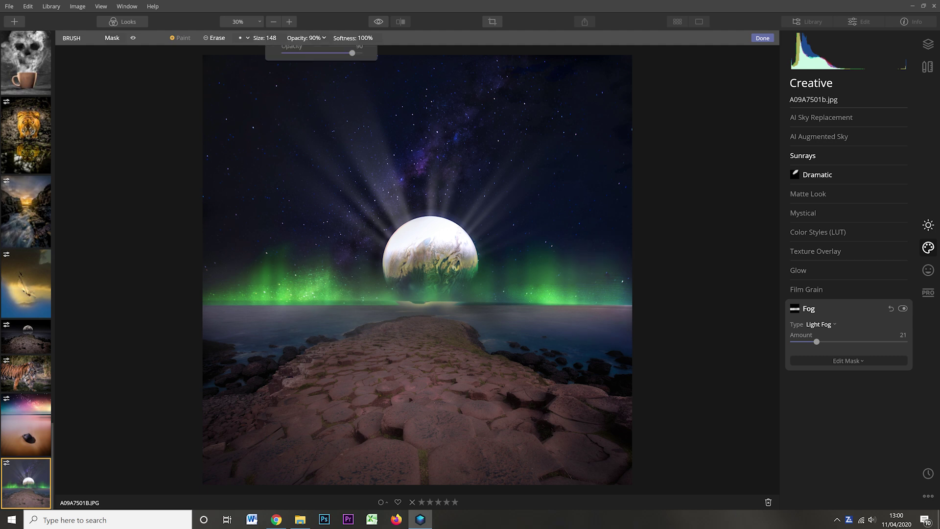
{"action": "left_click_drag", "start_coordinate": [354, 63], "coordinate": [304, 63]}
{"action": "left_click", "coordinate": [215, 38]}
{"action": "left_click_drag", "start_coordinate": [246, 303], "coordinate": [615, 300]}
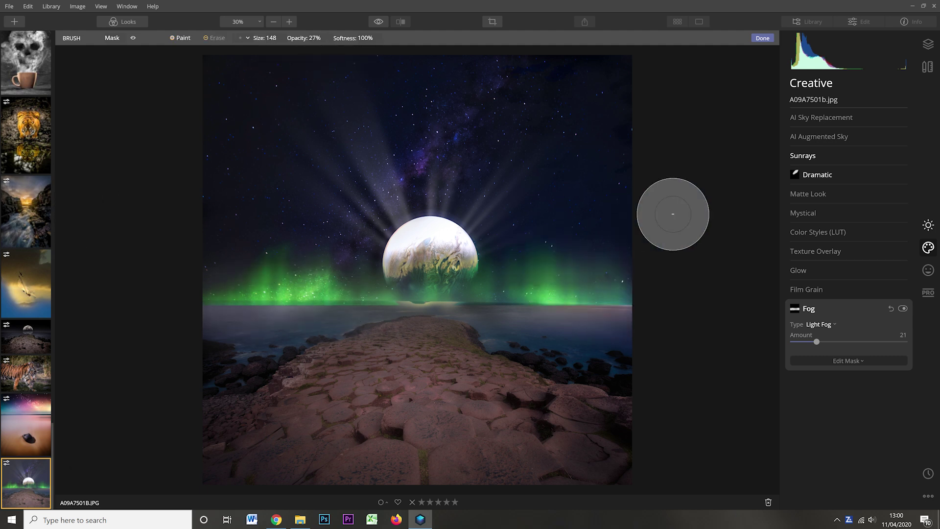